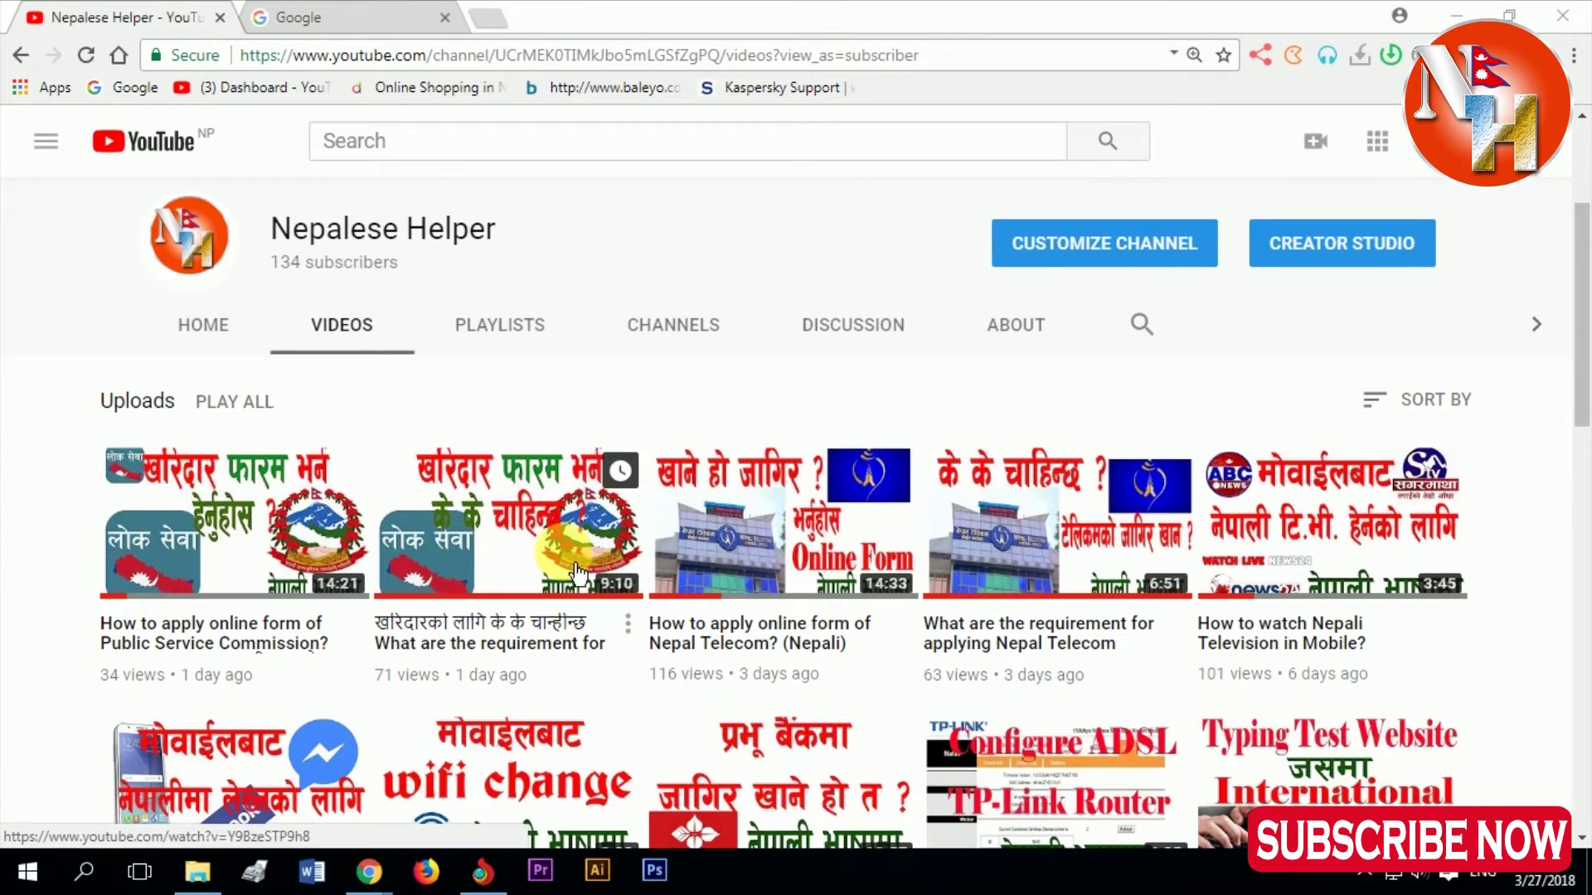
# - Scroll down through the YouTube channel's uploaded videos and back up again
pyautogui.scroll(-1, 564, 613)
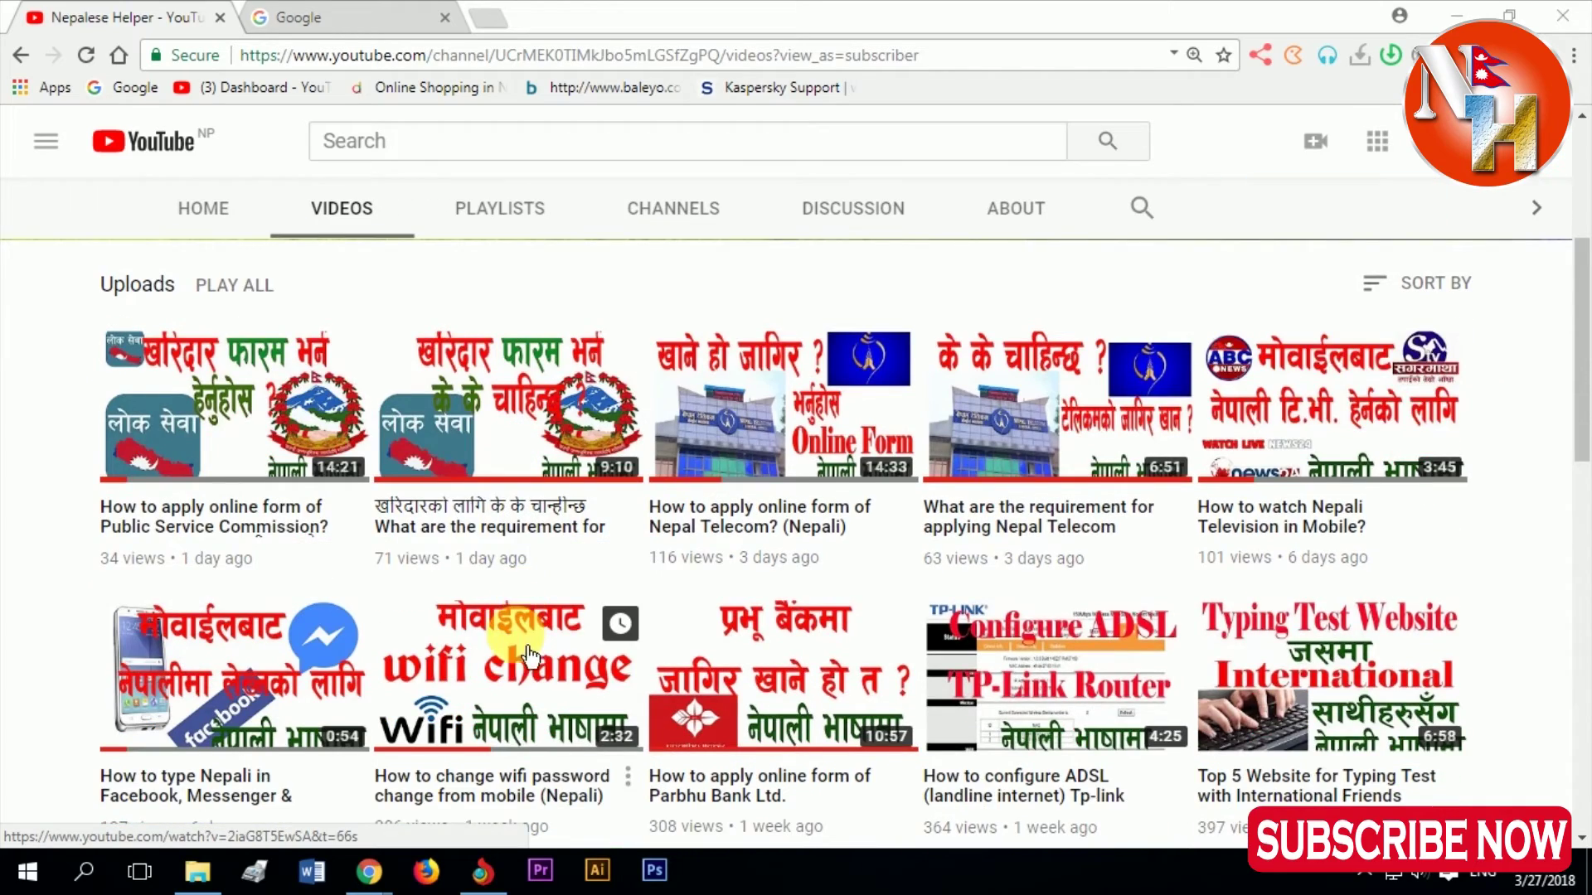
pyautogui.scroll(-1, 531, 664)
pyautogui.scroll(-1, 530, 699)
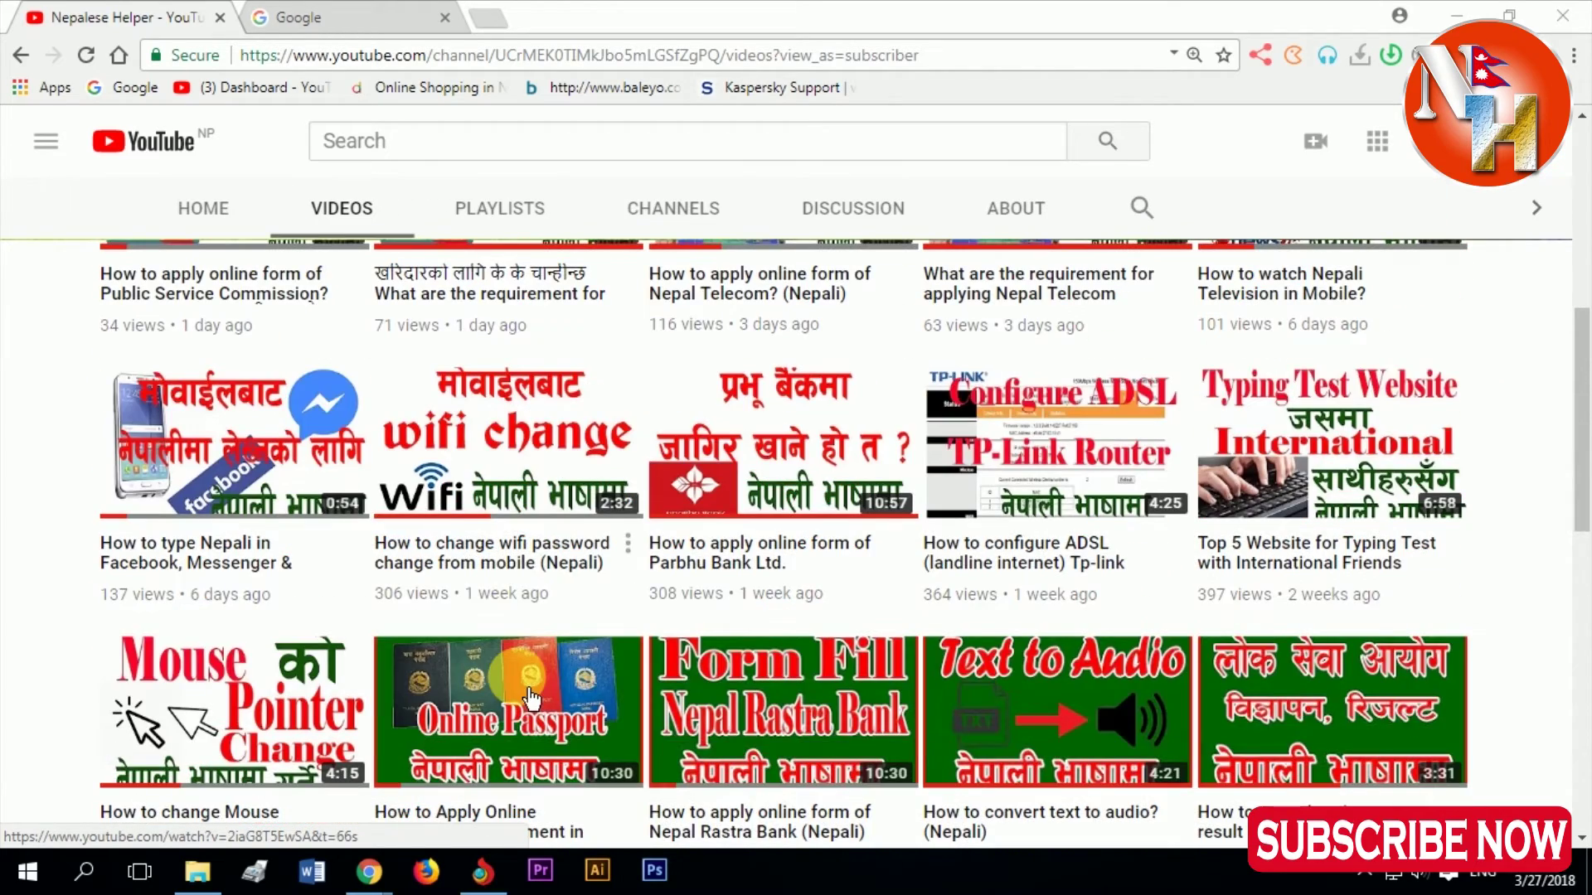
pyautogui.scroll(1, 550, 659)
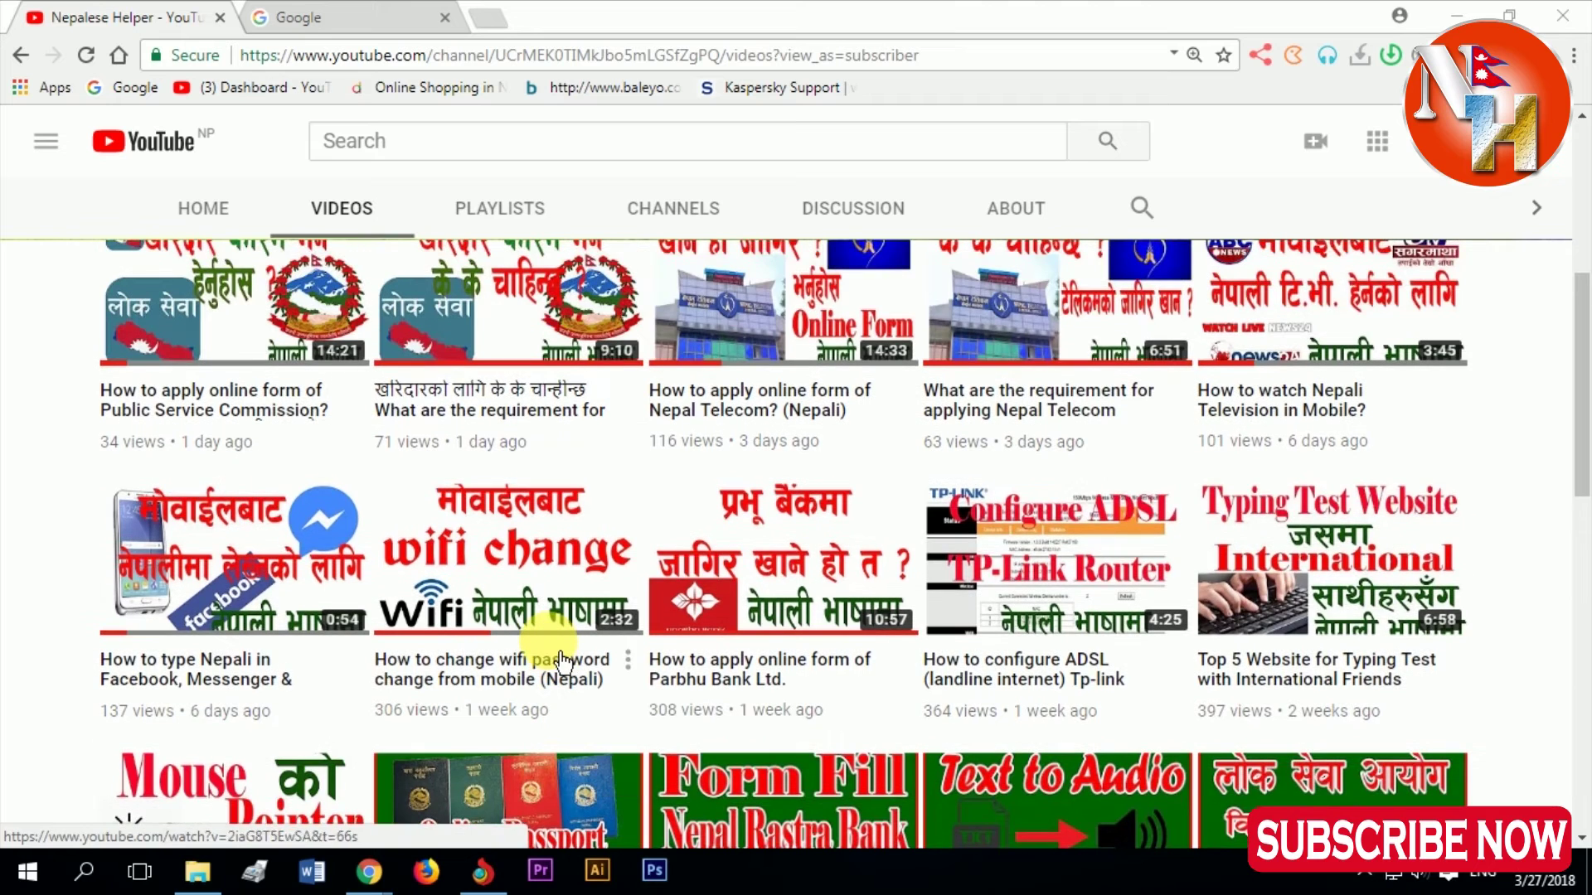
pyautogui.scroll(1, 560, 650)
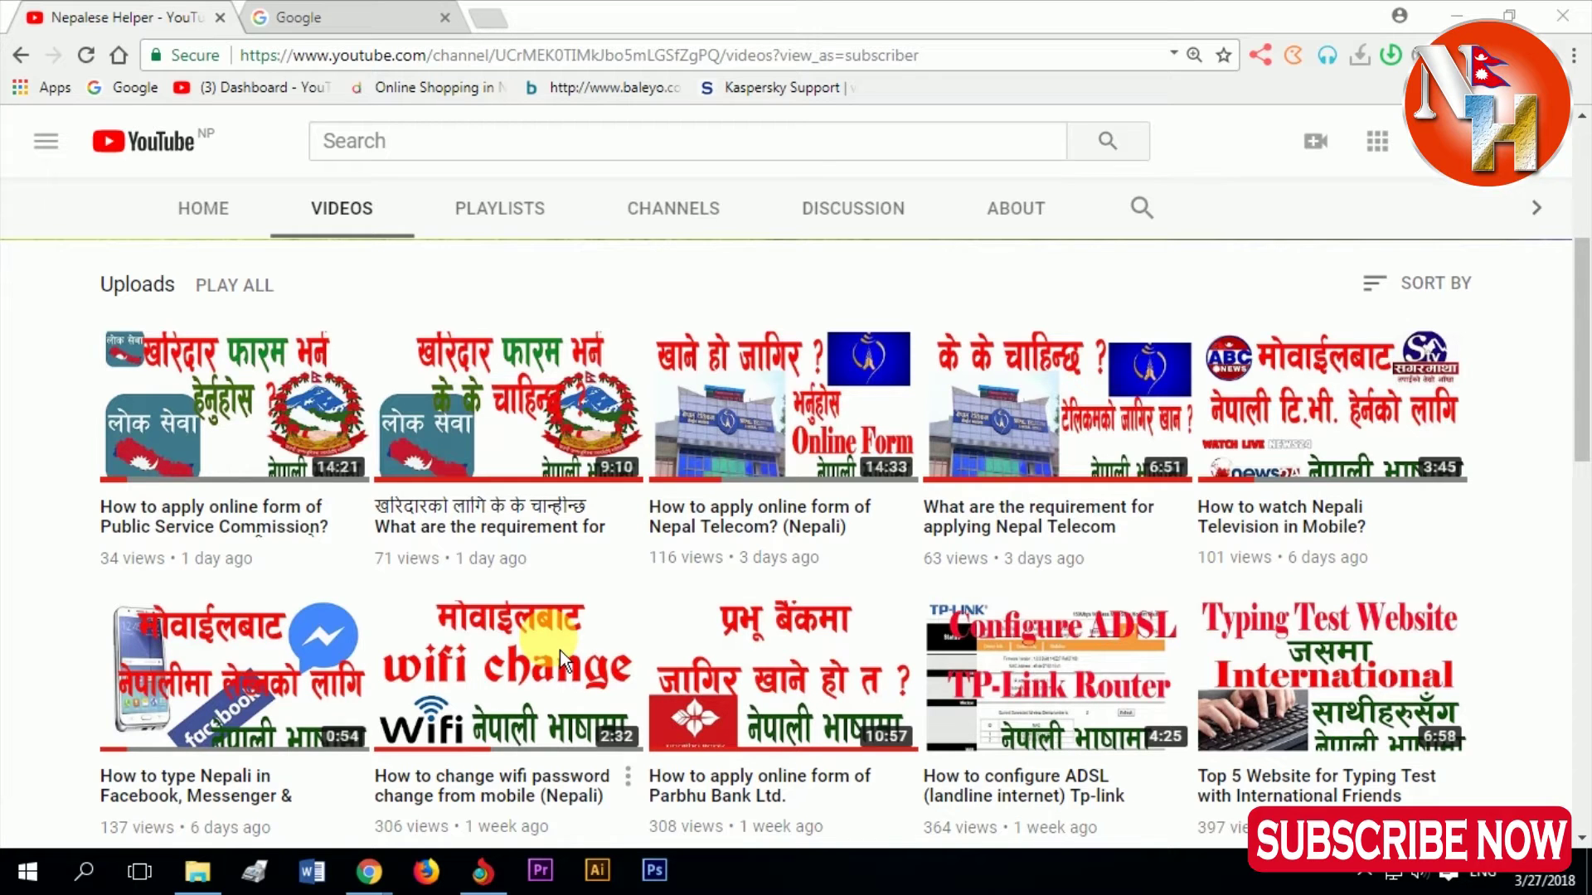
# - Search Google for 'pdf online' and open the PDF Online Convert PDF to Word page
pyautogui.click(366, 14)
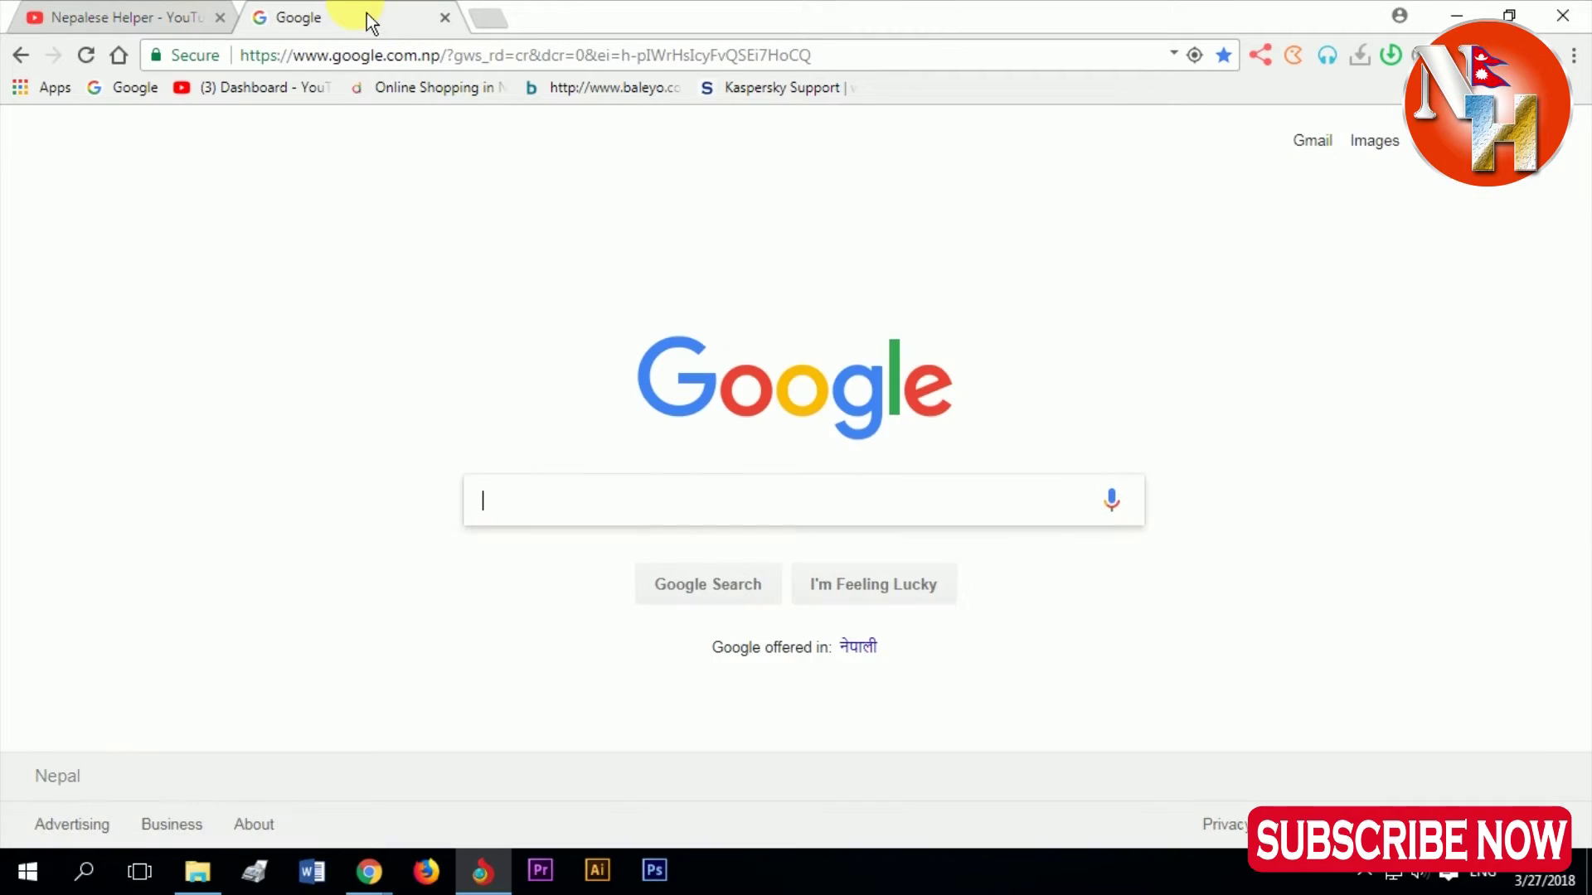
pyautogui.click(602, 508)
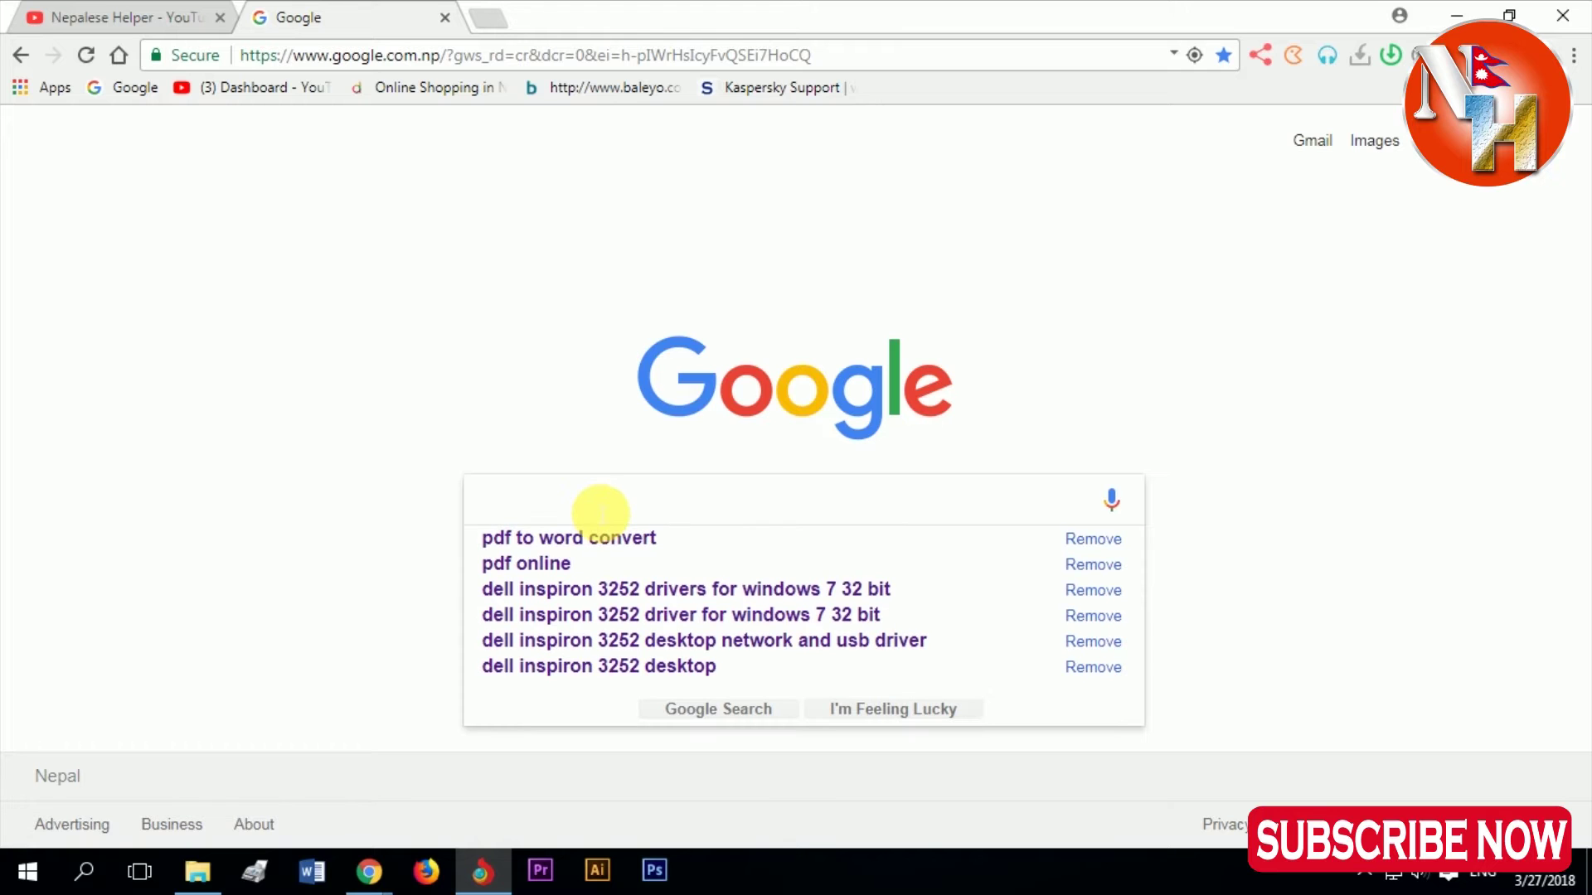
pyautogui.write('p')
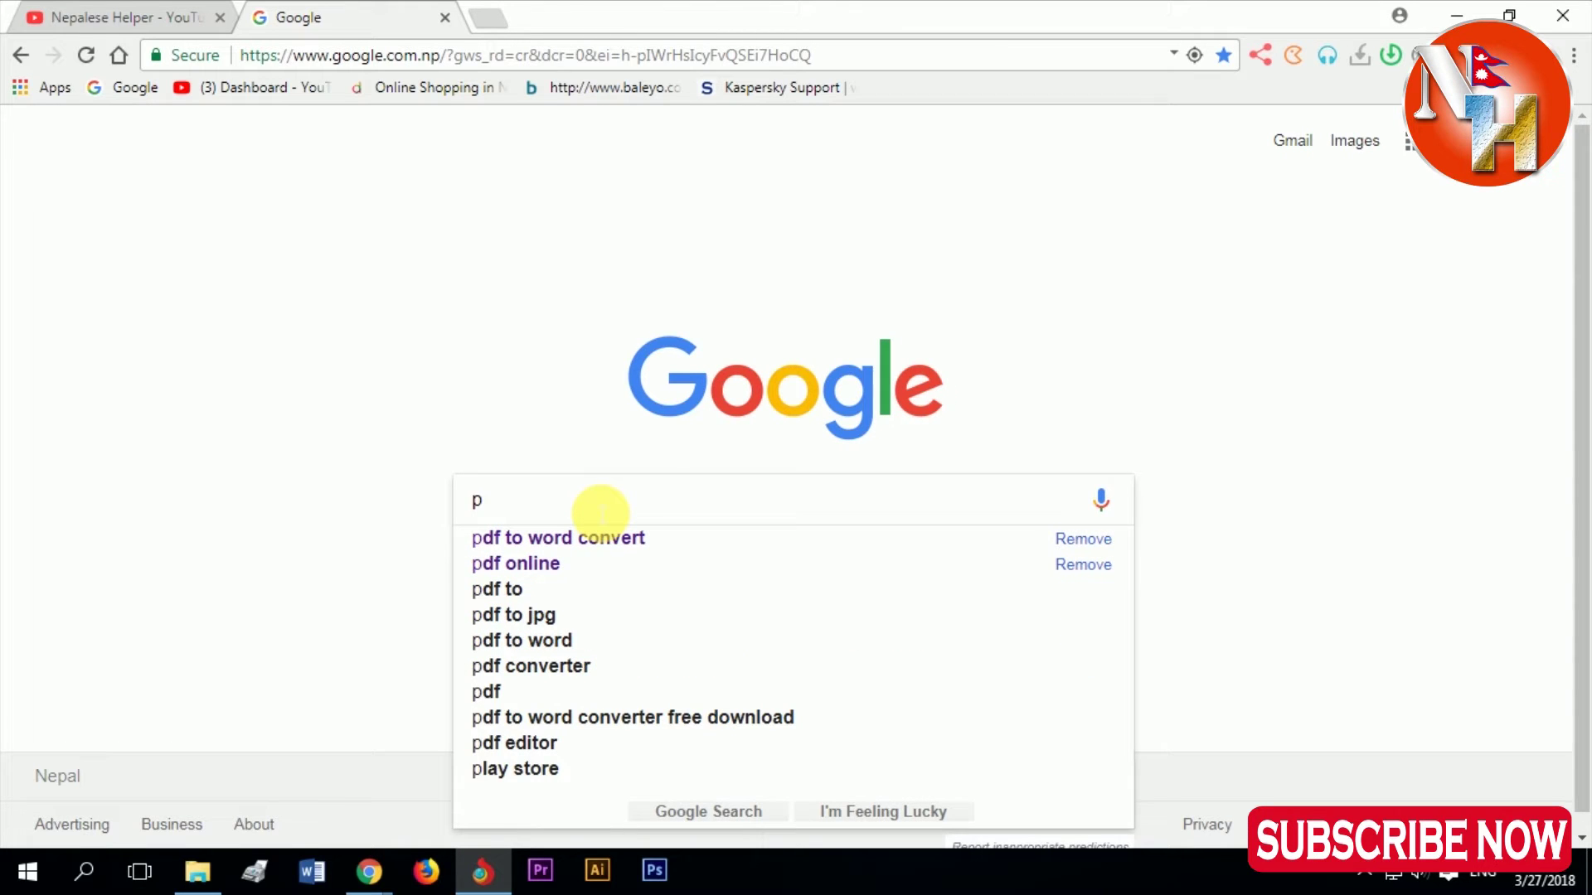
pyautogui.click(566, 573)
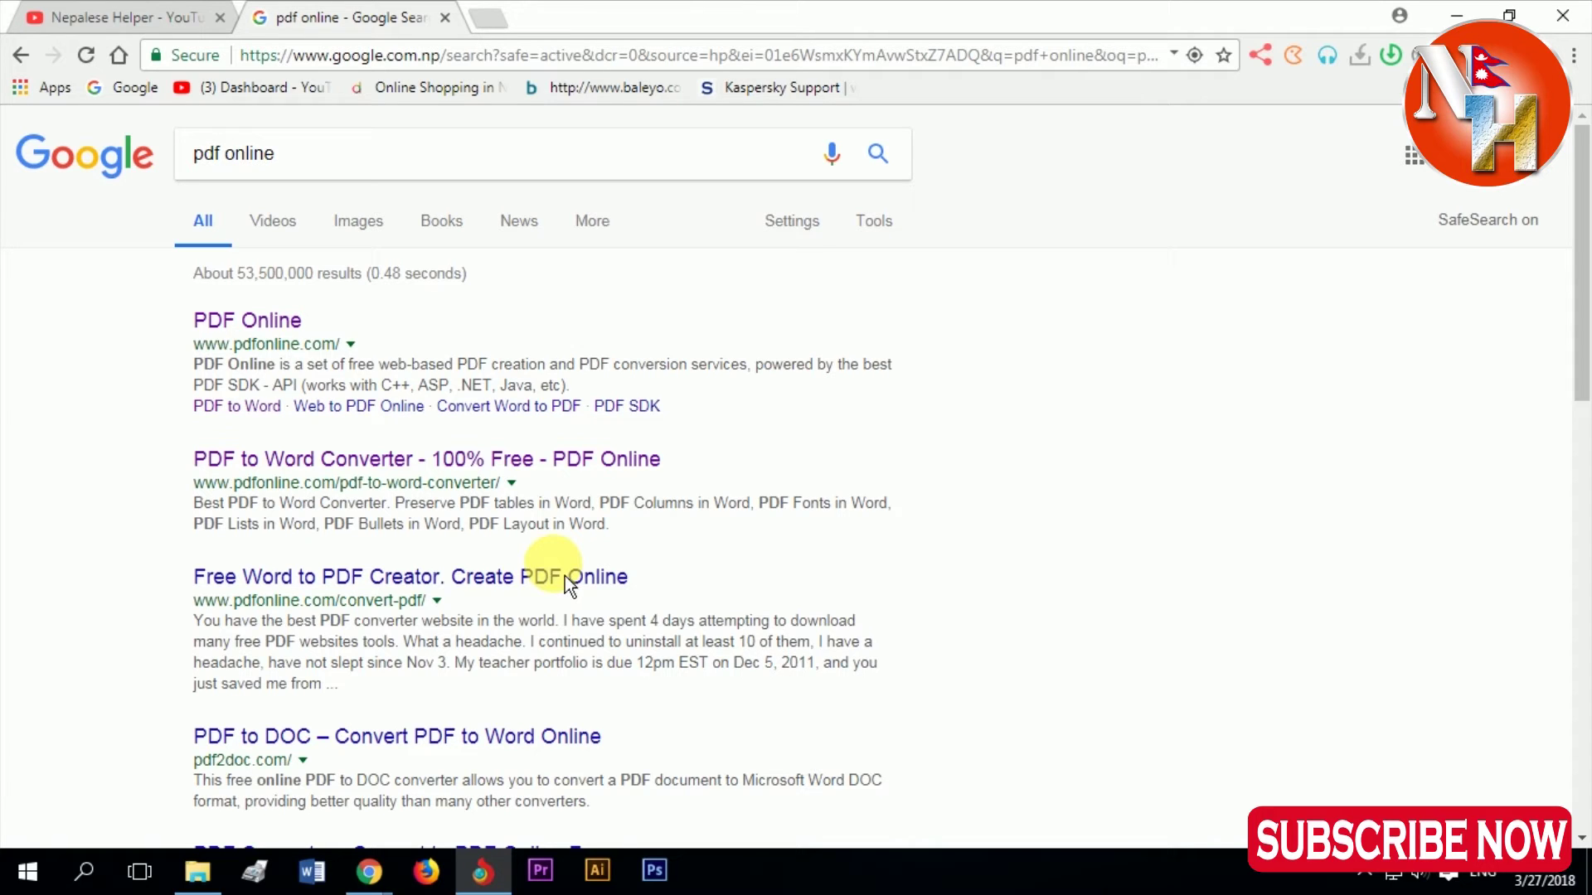
pyautogui.click(290, 344)
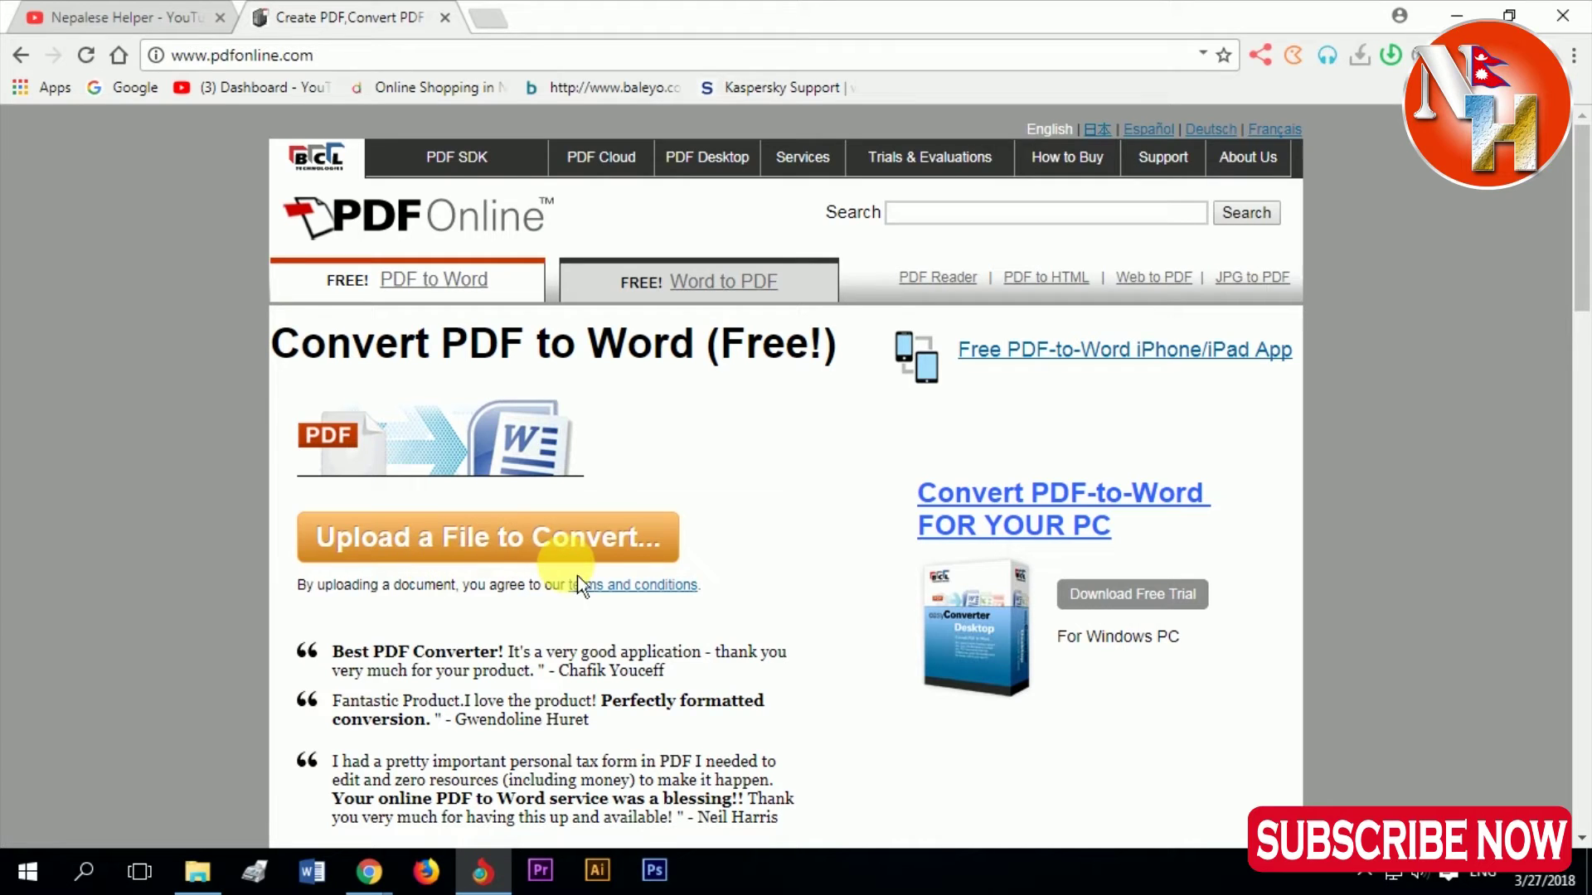
# - Upload the 'Staff Hotel For Cook' PDF from the Desktop for conversion
pyautogui.click(515, 562)
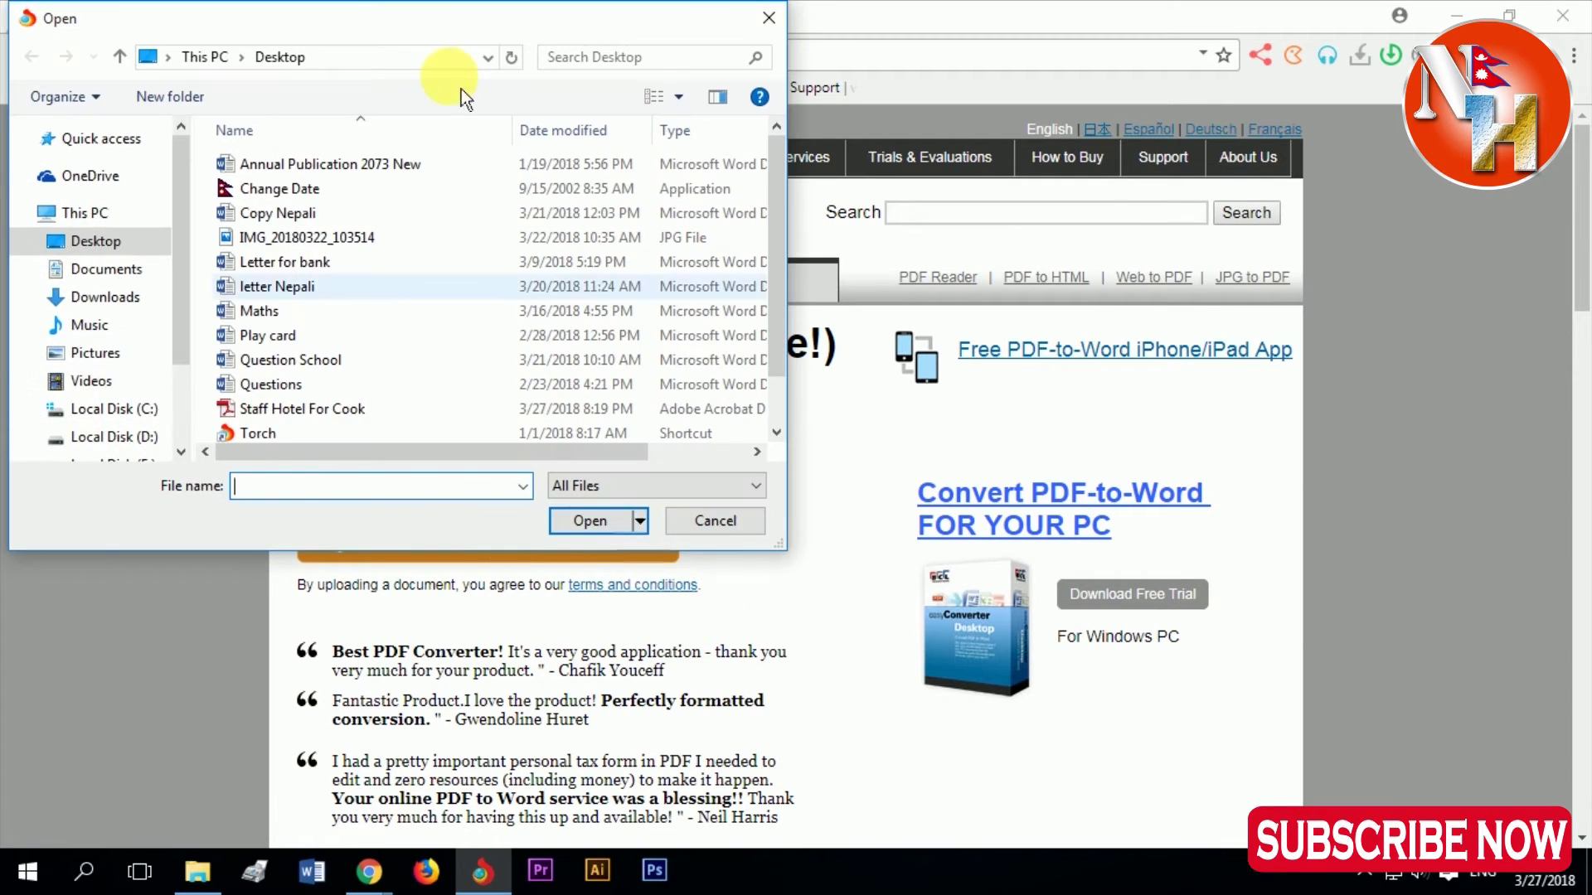
pyautogui.scroll(-1, 317, 397)
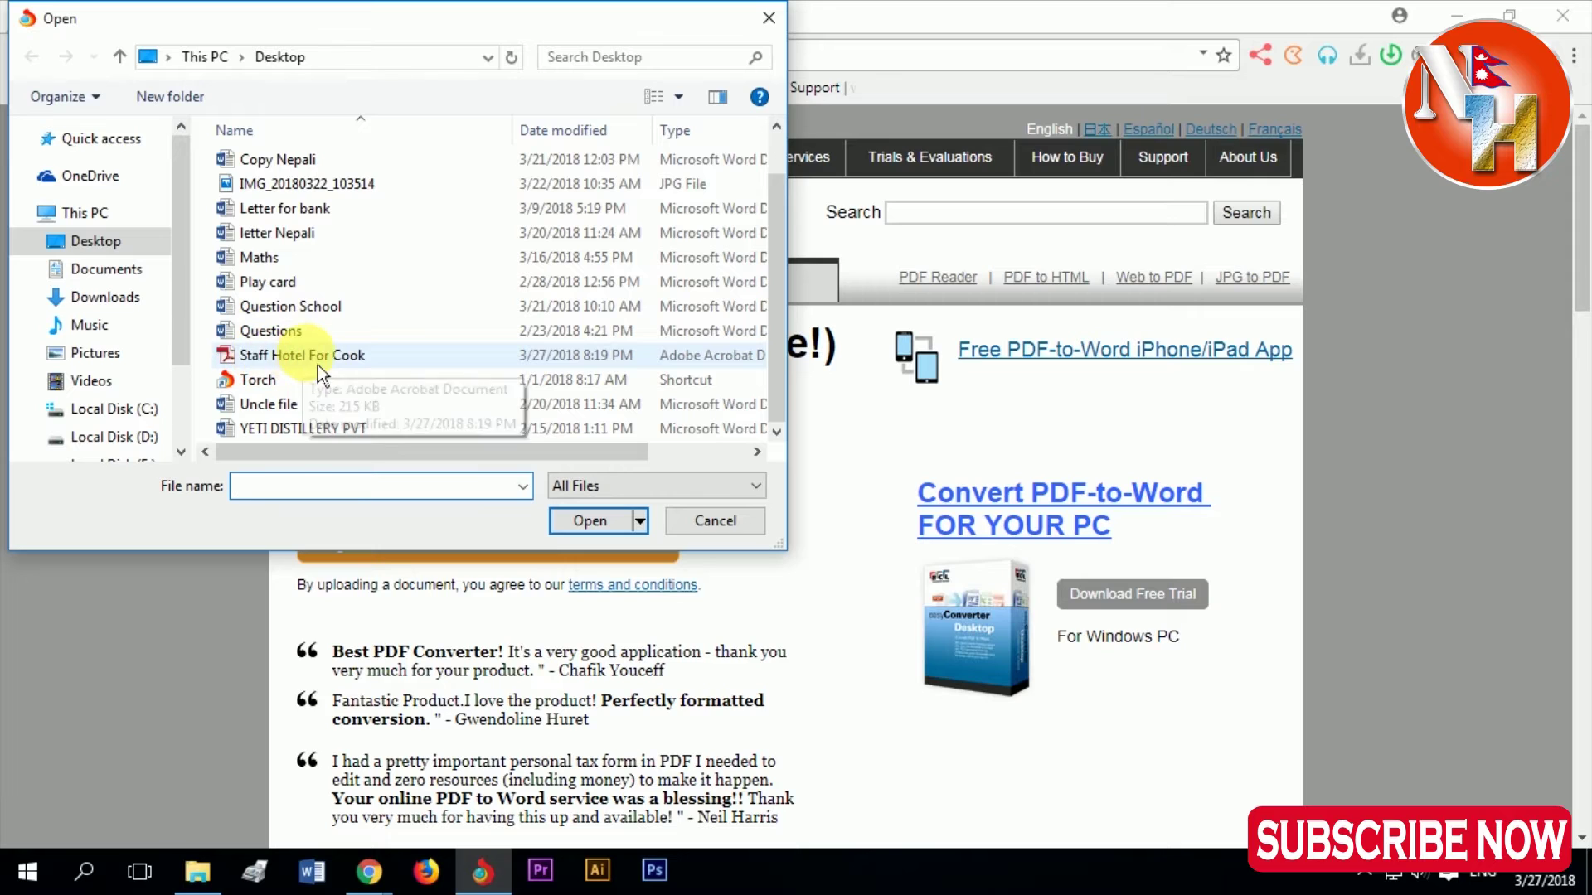
pyautogui.click(317, 365)
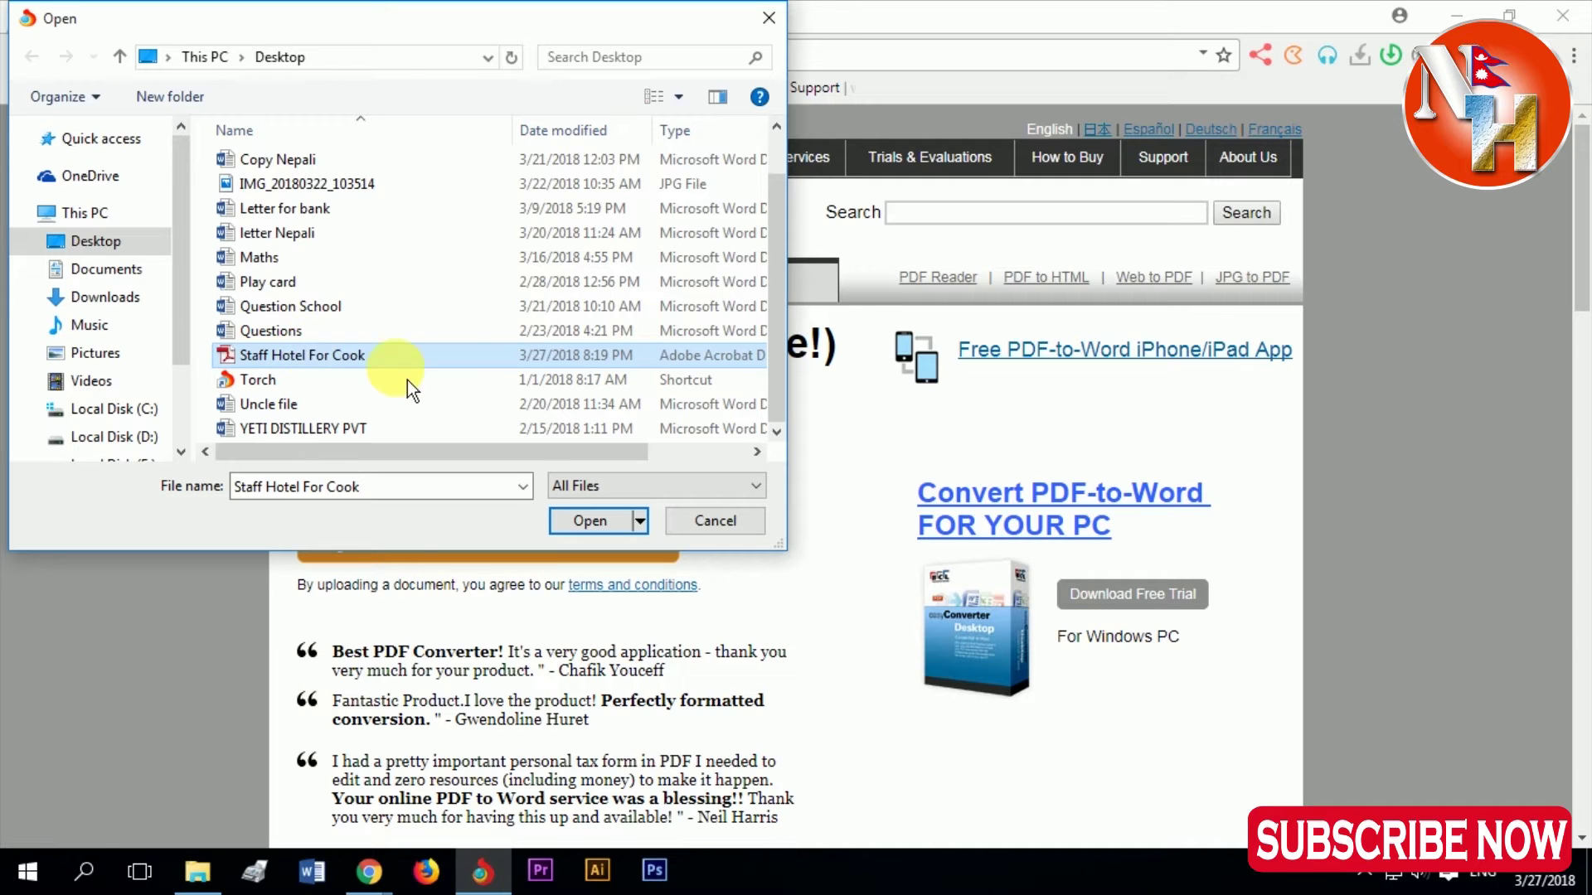
pyautogui.click(568, 521)
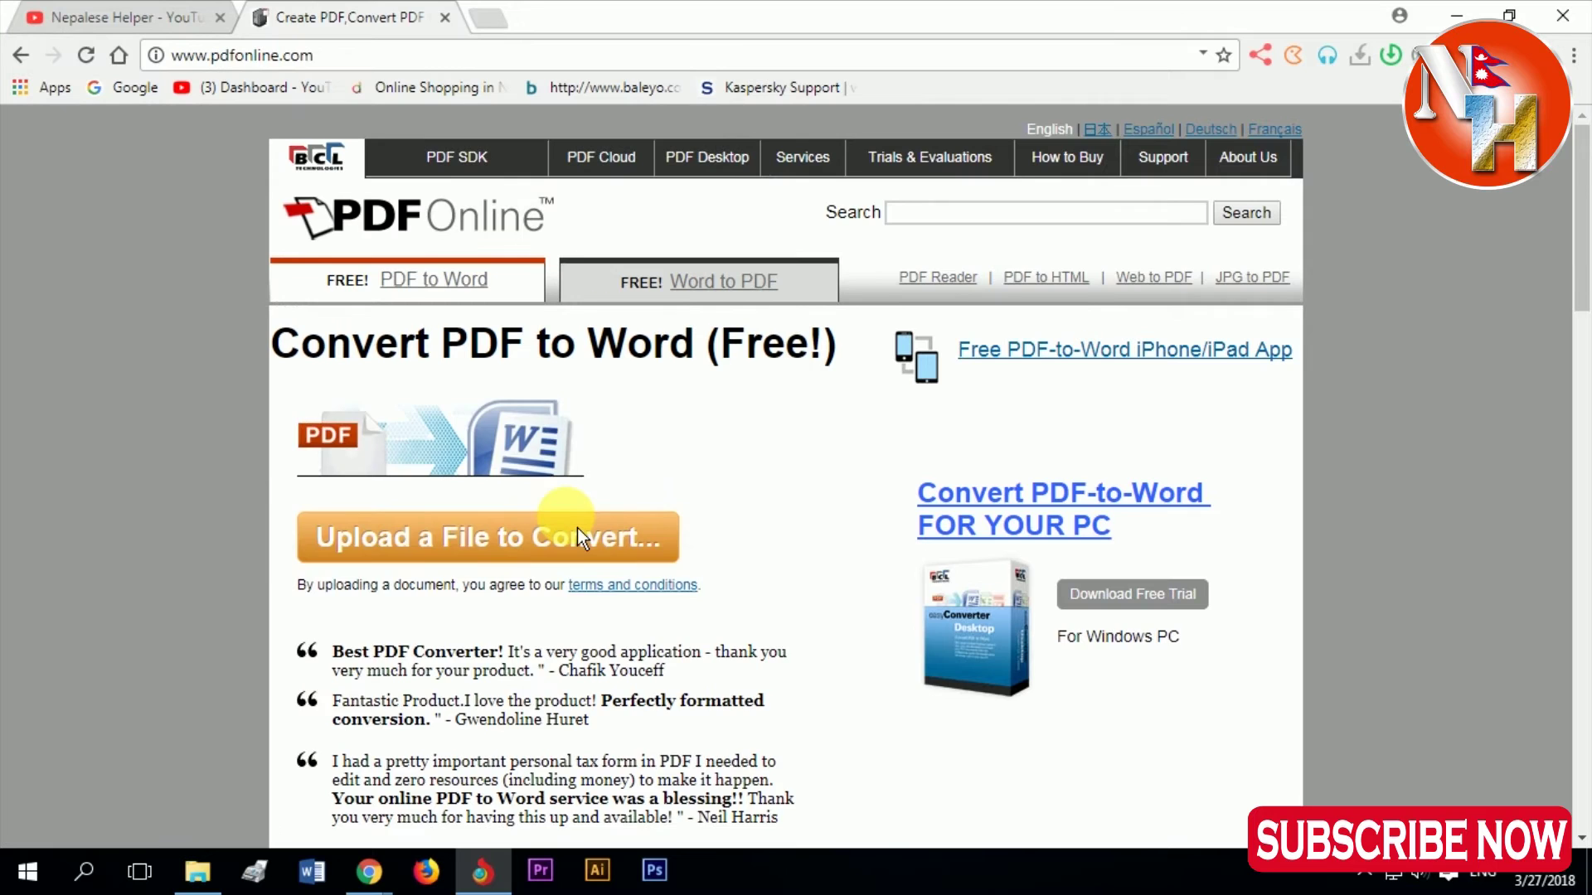
# - Wait for the 'Your document is ready' page, then go to its Download page
pyautogui.scroll(-3, 568, 568)
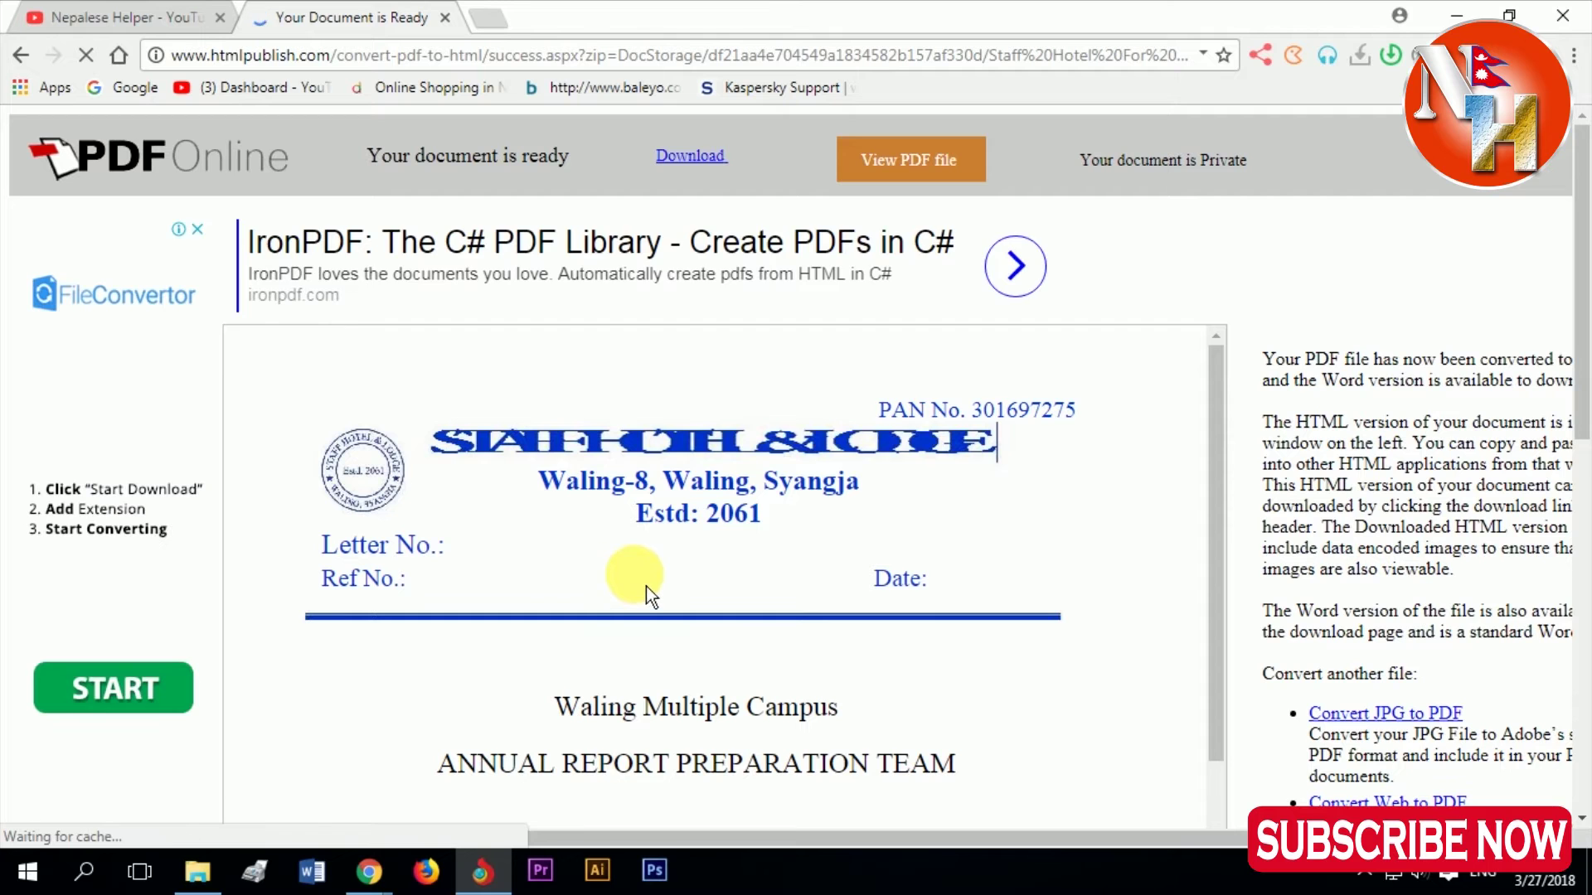
pyautogui.scroll(-3, 547, 605)
pyautogui.scroll(-3, 547, 664)
pyautogui.scroll(-1, 531, 705)
pyautogui.scroll(3, 531, 664)
pyautogui.scroll(4, 539, 581)
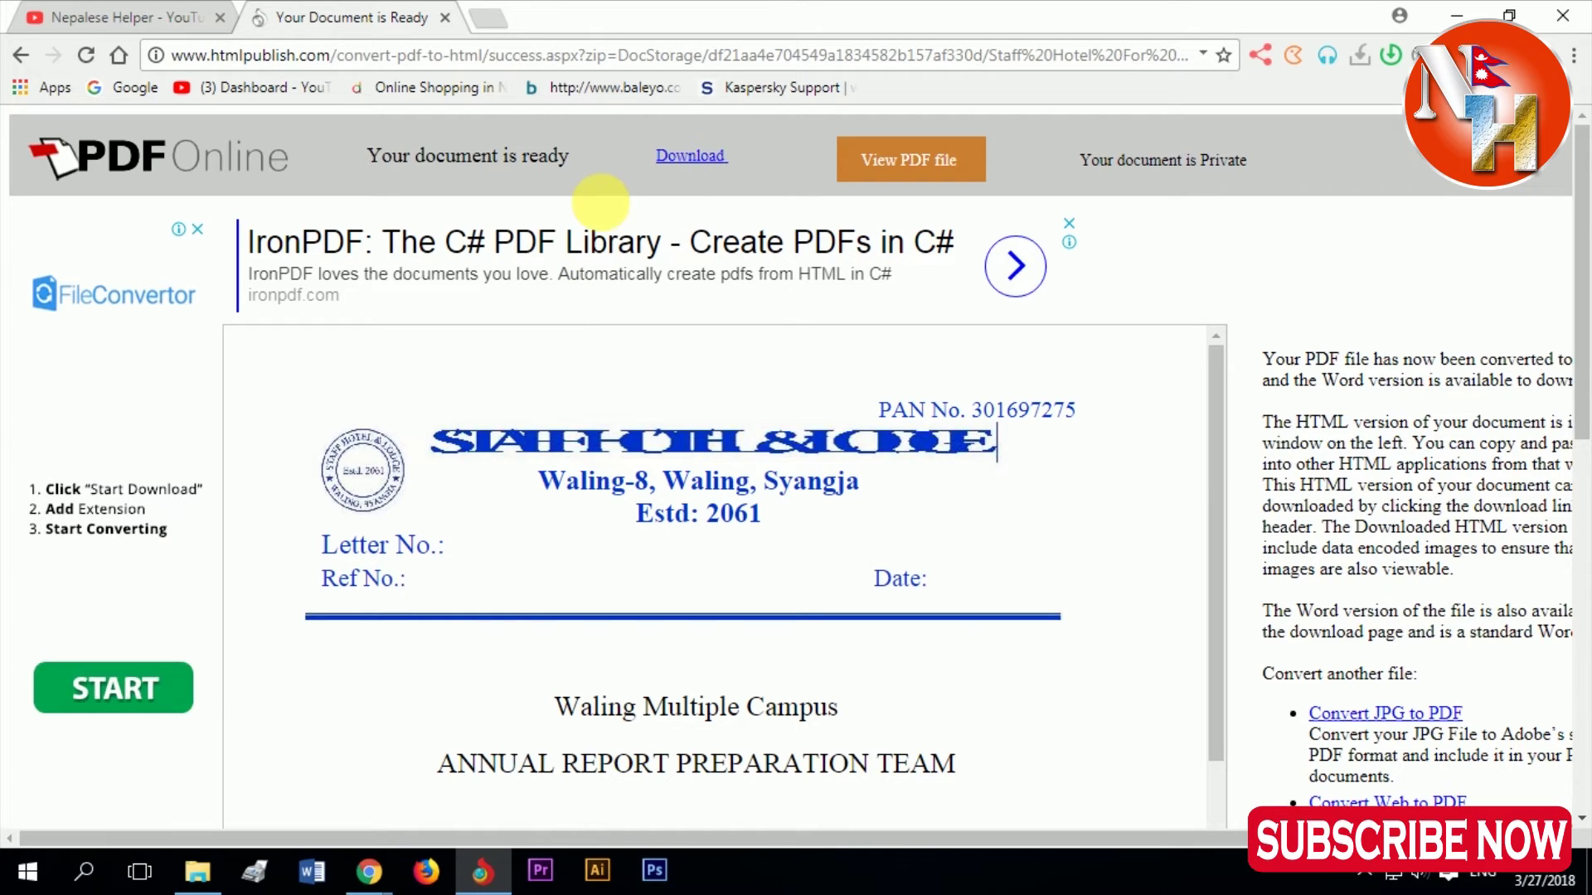
pyautogui.click(692, 161)
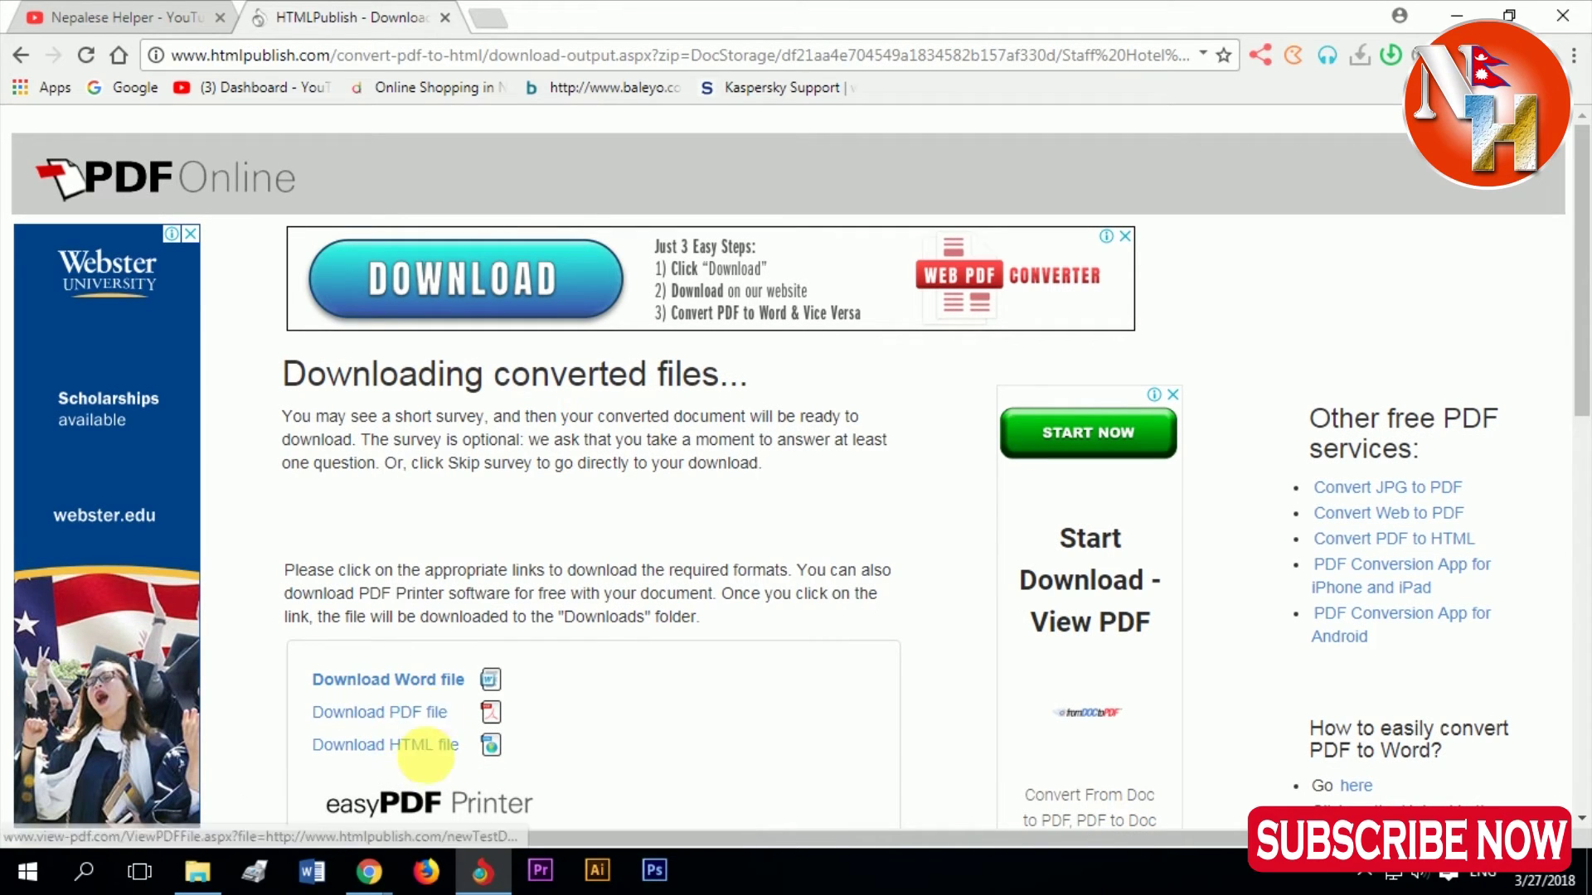
# - Download Staff Hotel For Cook.rtf and open it in Microsoft Word
pyautogui.click(417, 698)
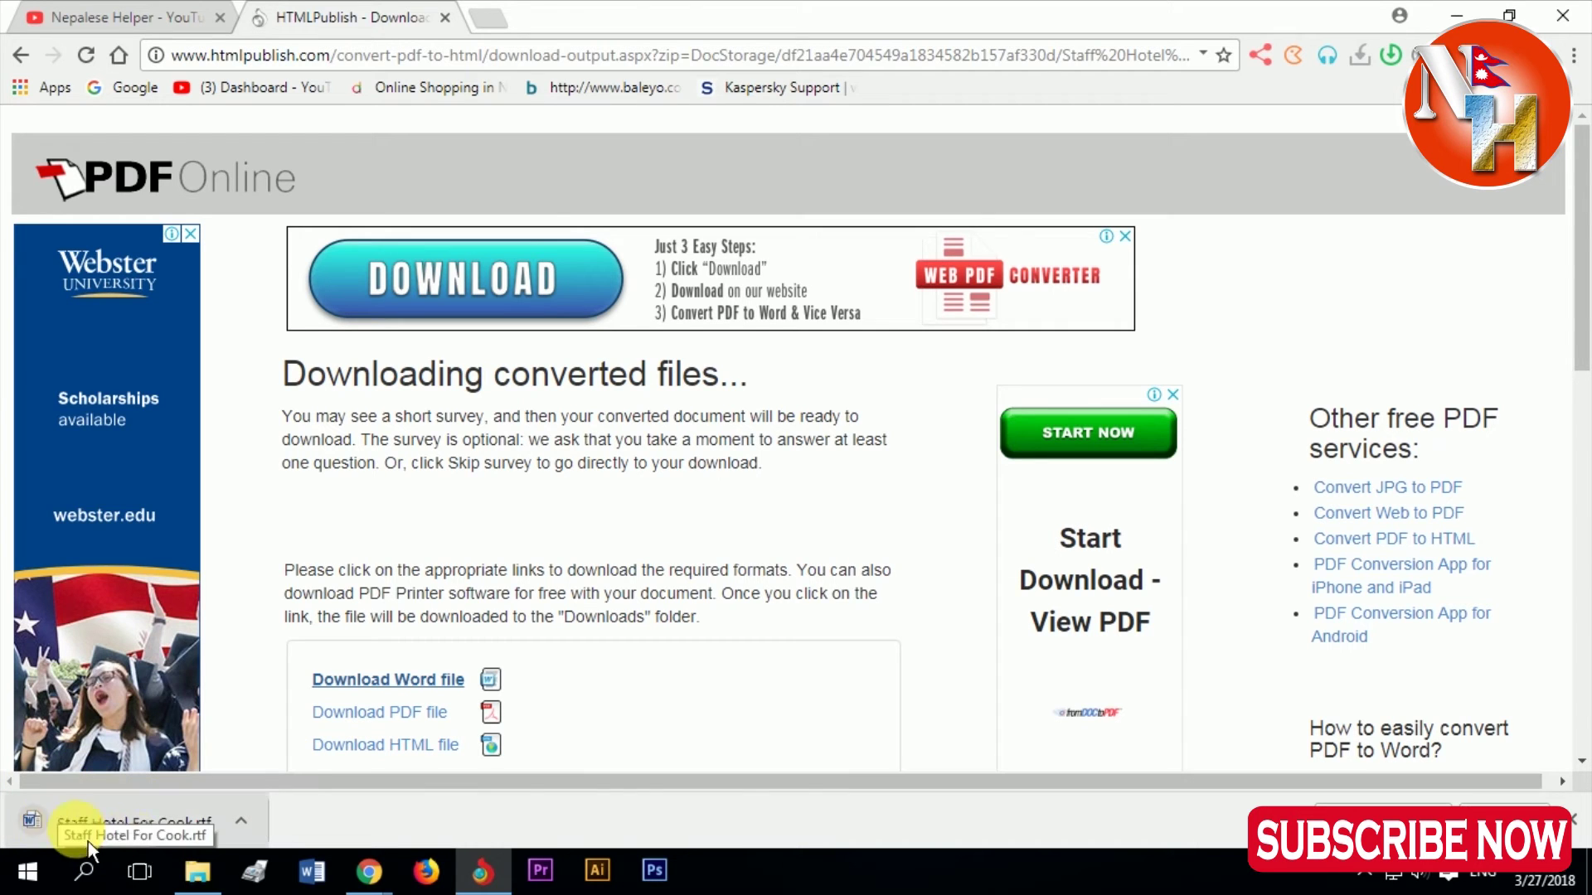
pyautogui.click(168, 823)
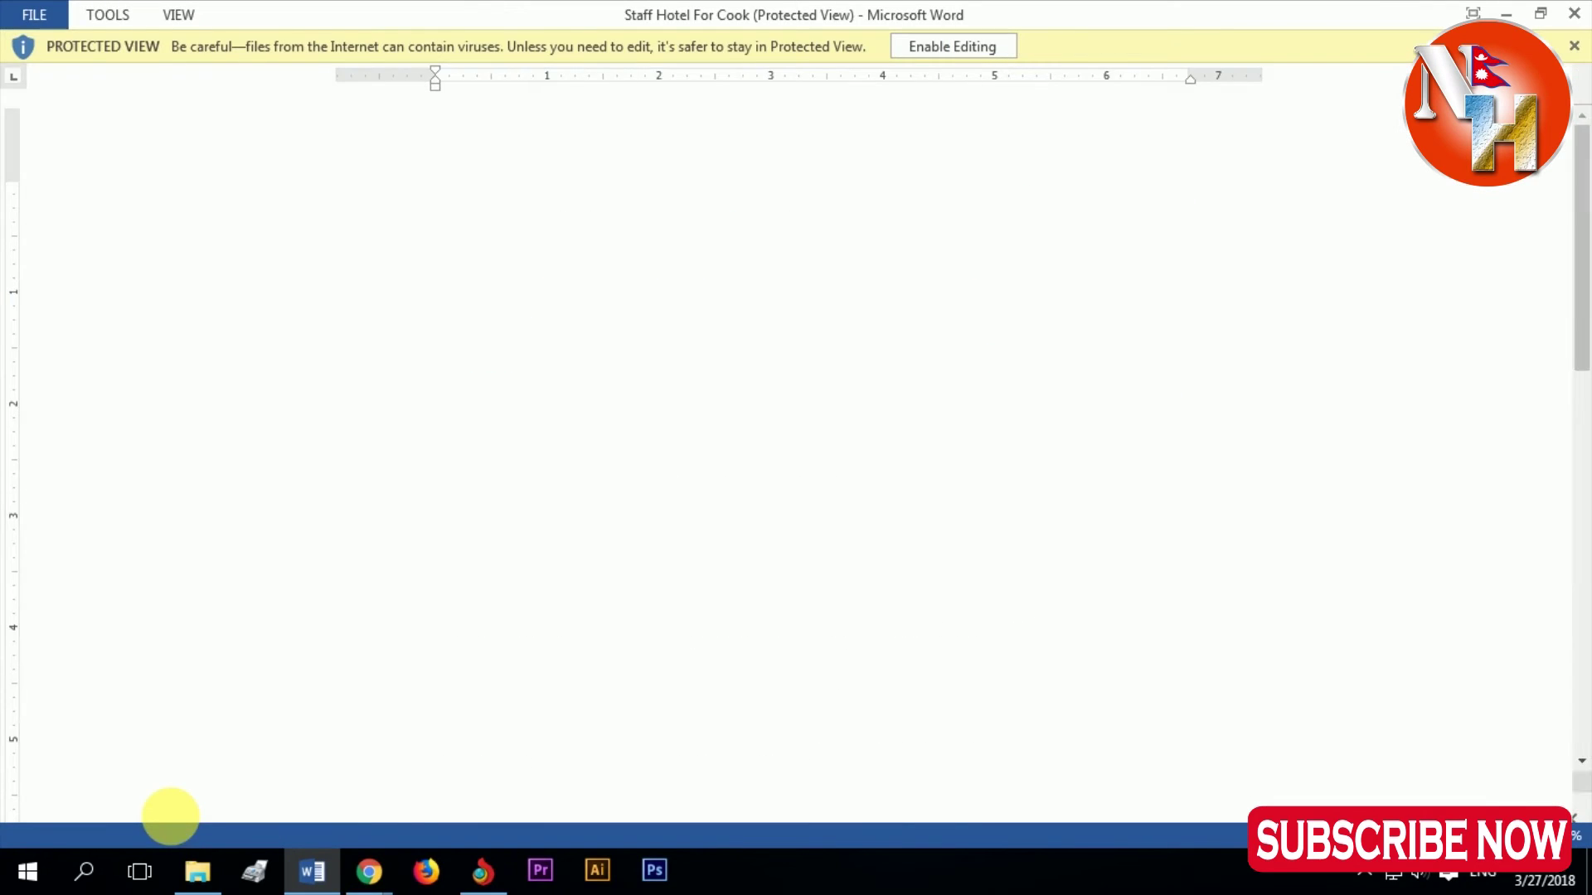
# - Enable editing on the converted letter and check the letterhead graphic
pyautogui.click(961, 58)
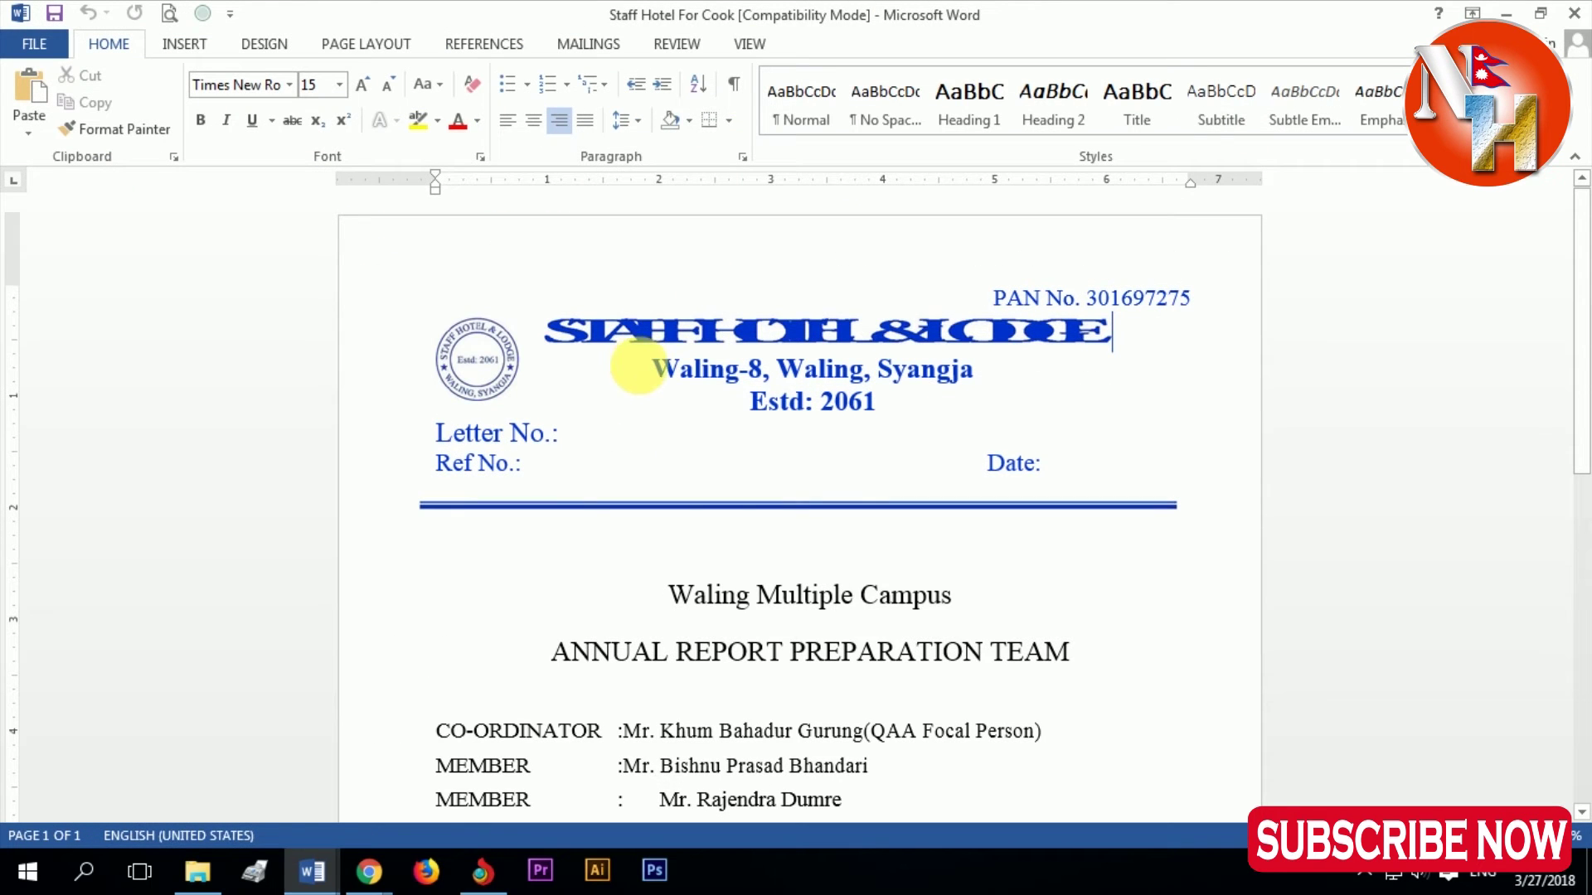
pyautogui.click(908, 330)
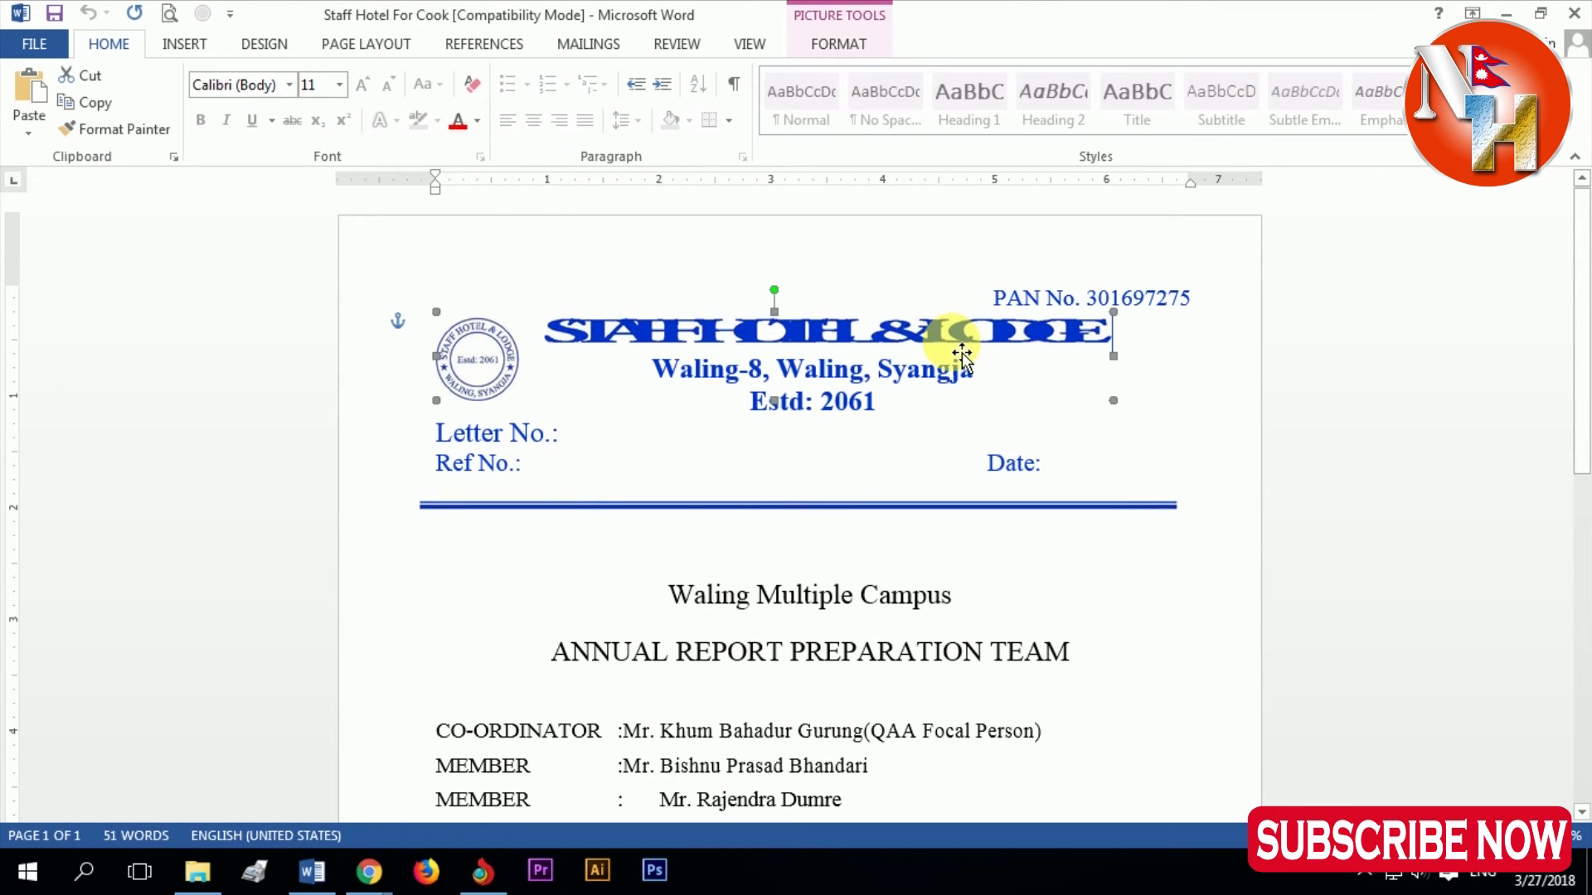
pyautogui.scroll(-1, 771, 504)
pyautogui.scroll(-4, 771, 504)
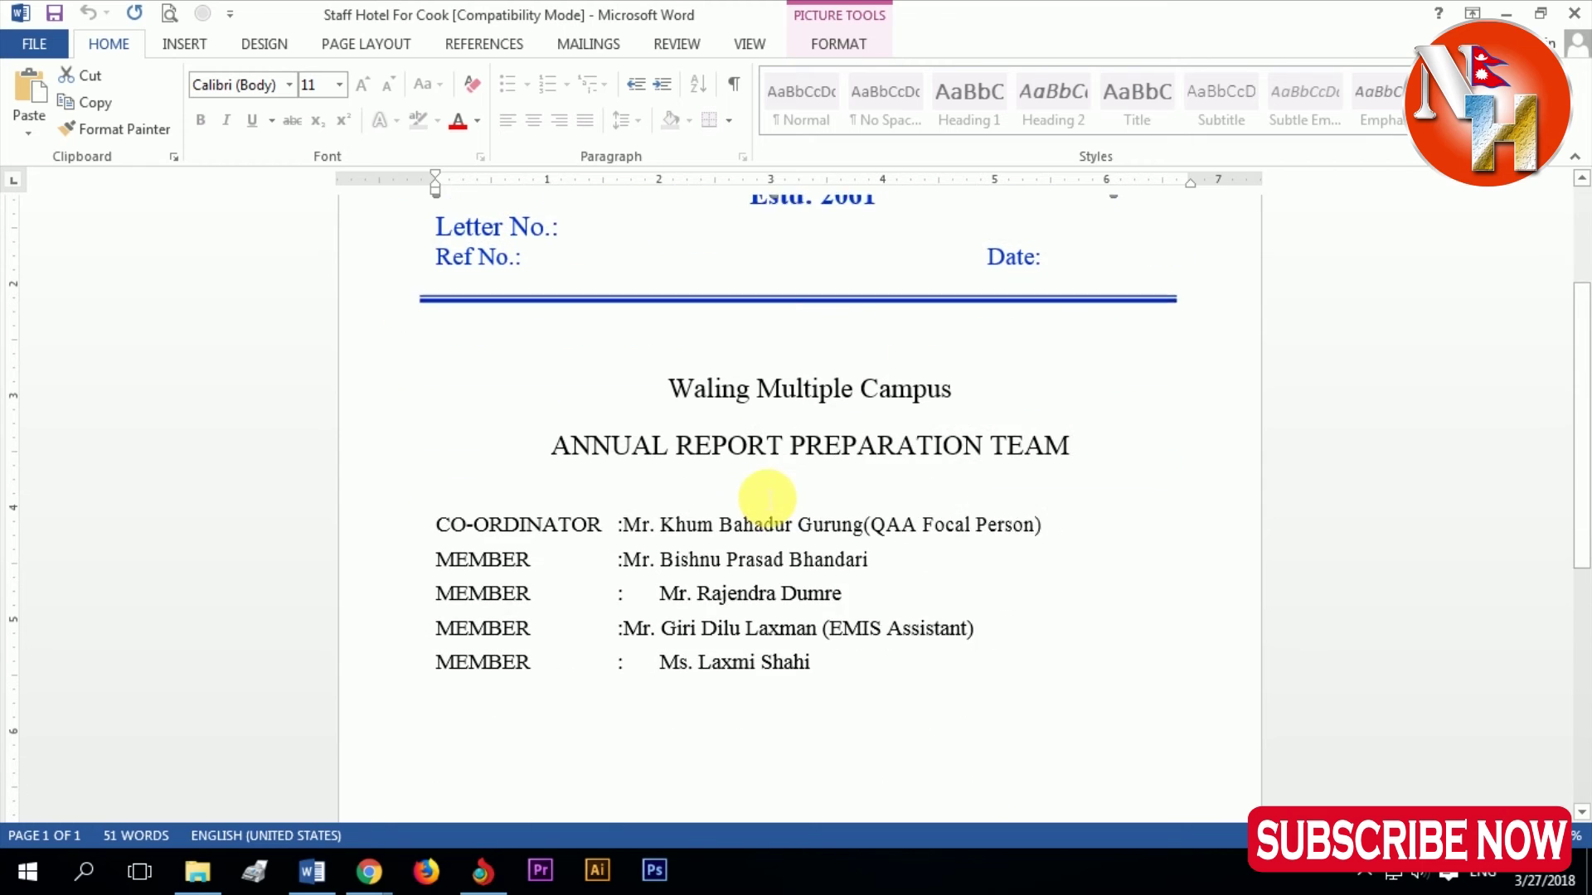
pyautogui.click(757, 542)
# - Review the member list and rest of the letter, then return to the browser
pyautogui.click(675, 542)
pyautogui.scroll(-1, 680, 563)
pyautogui.scroll(-3, 688, 564)
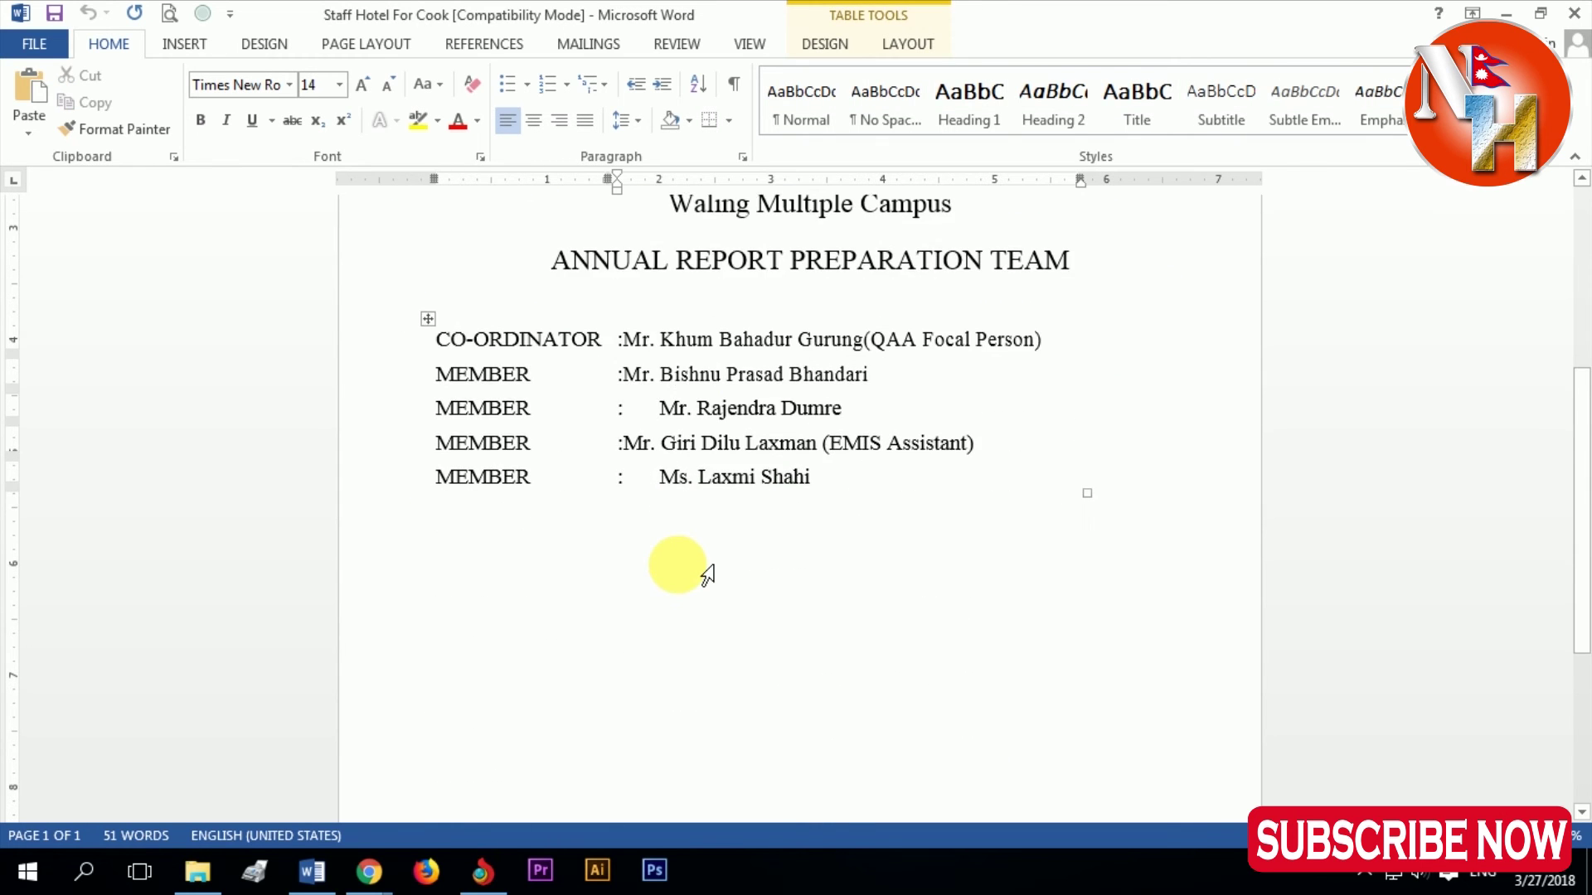
pyautogui.scroll(-4, 695, 497)
pyautogui.doubleClick(695, 477)
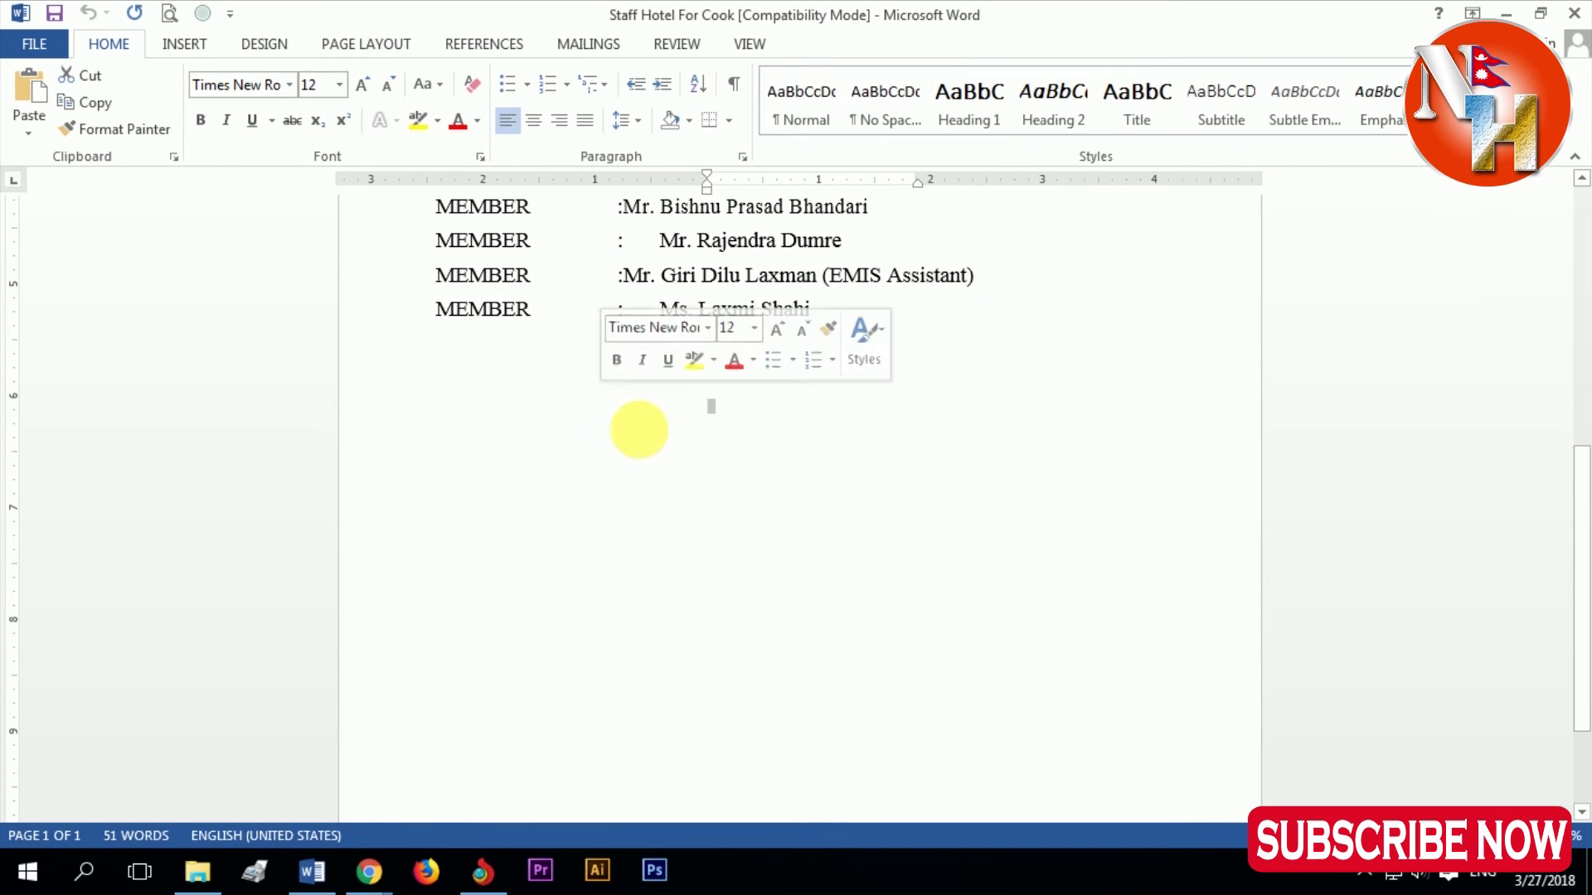
pyautogui.scroll(5, 647, 427)
pyautogui.scroll(4, 655, 426)
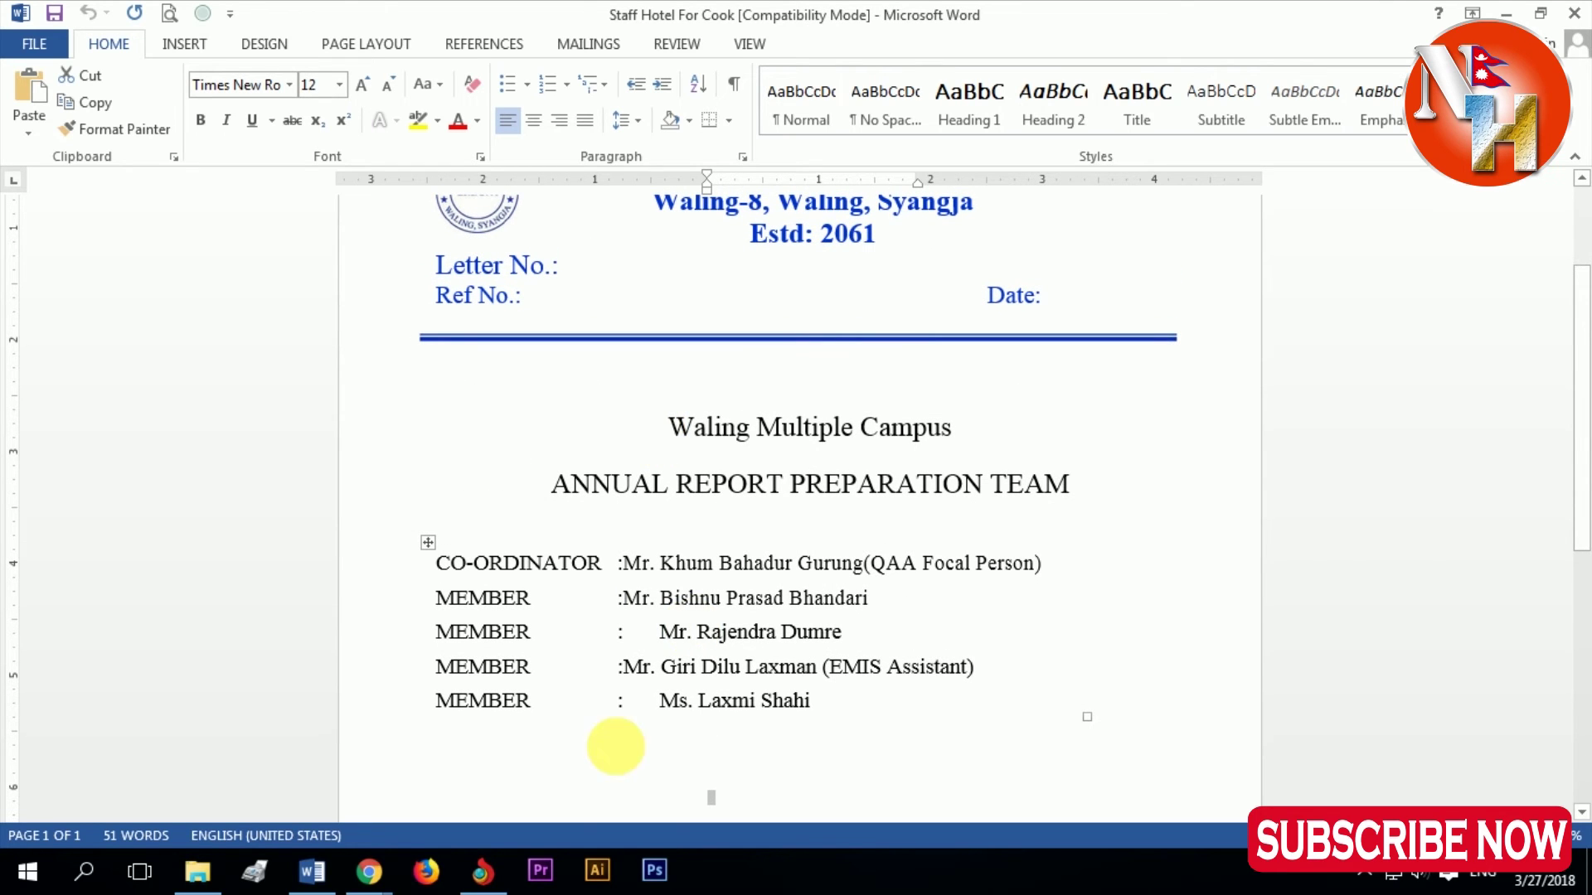
pyautogui.click(483, 870)
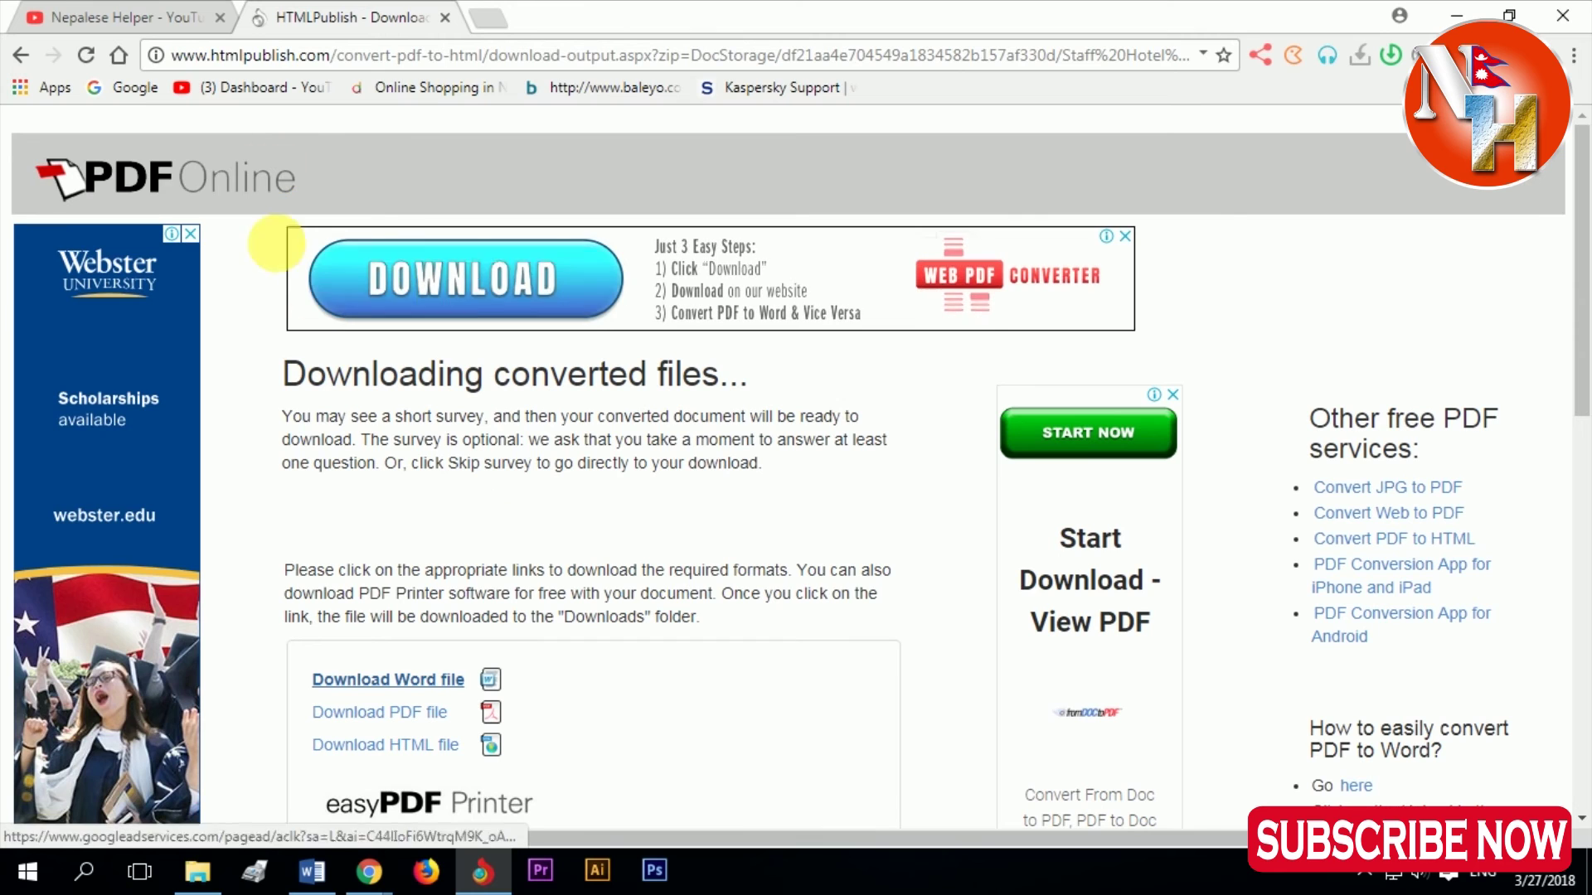
# - Go to the PDF Online home page and open Word to PDF in a new tab
pyautogui.click(148, 186)
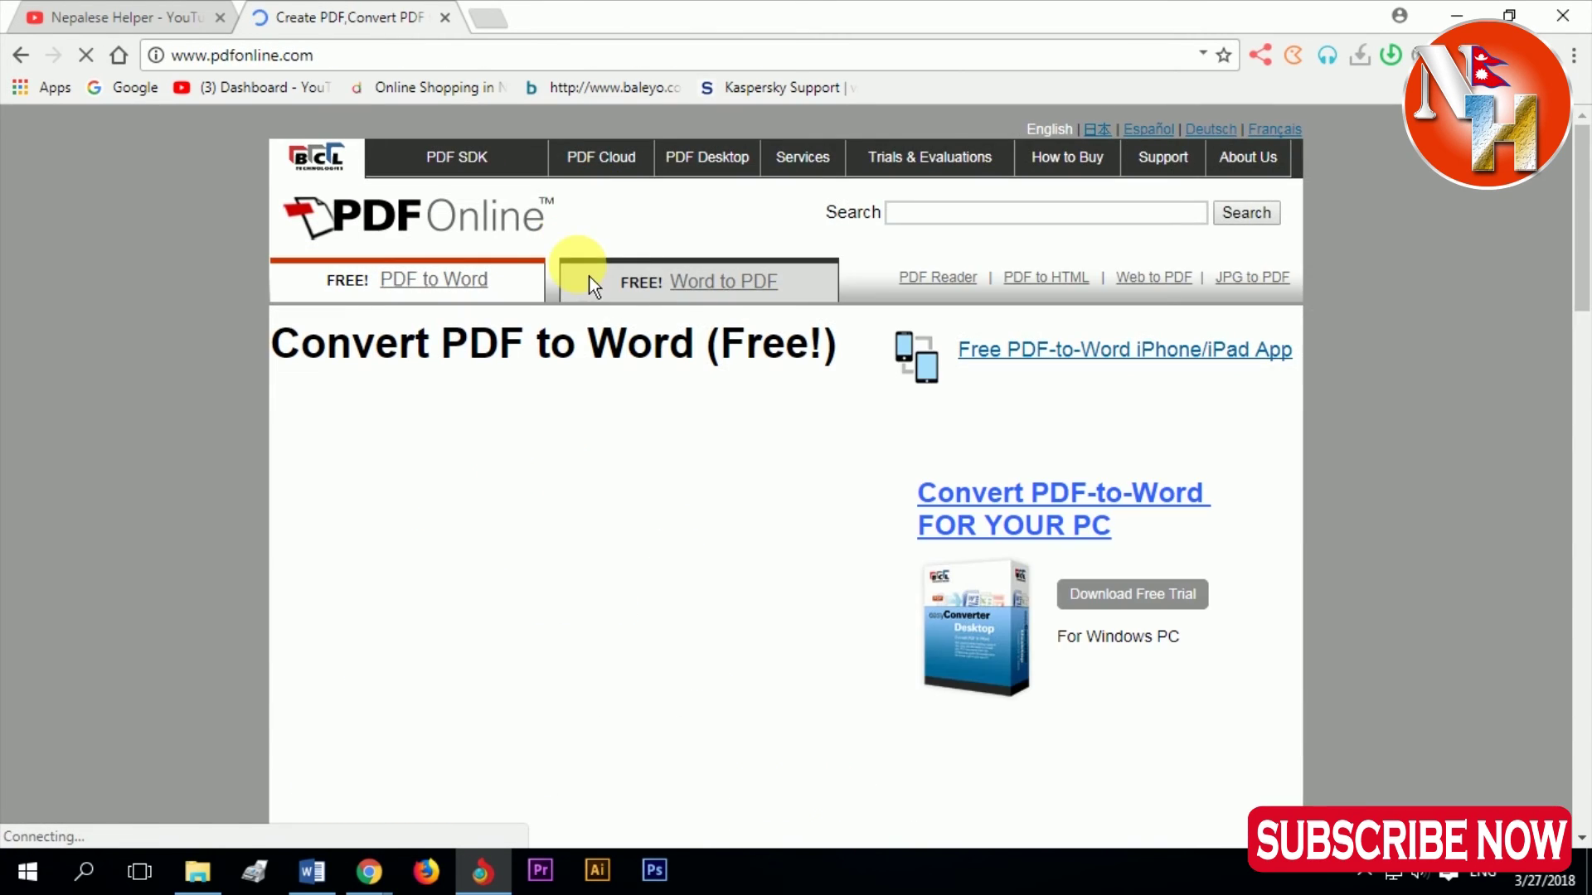
pyautogui.click(731, 307)
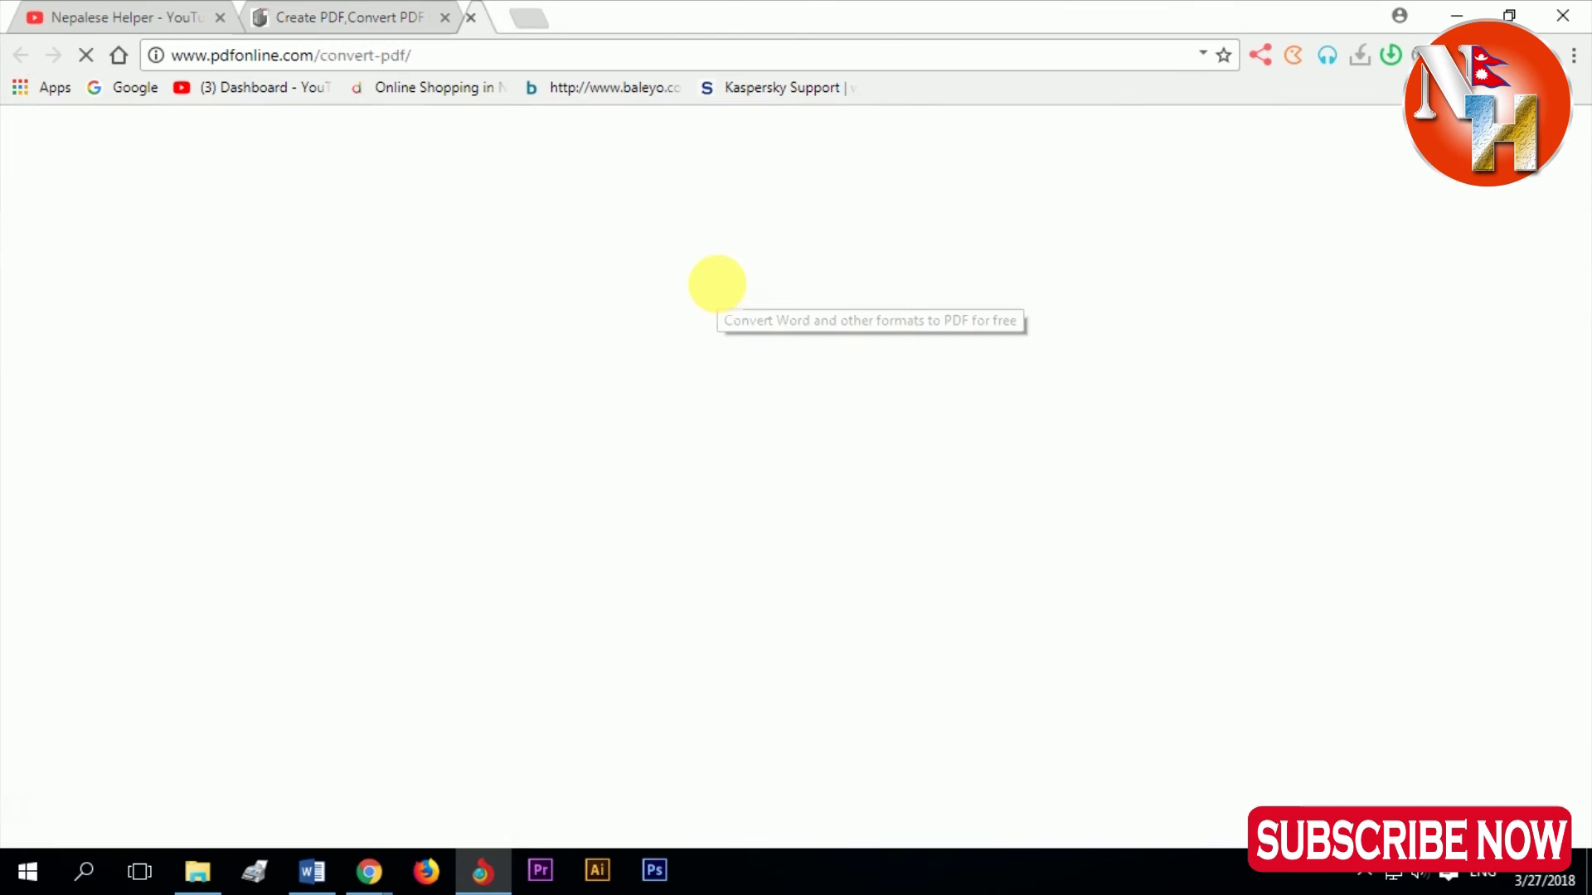
pyautogui.click(382, 18)
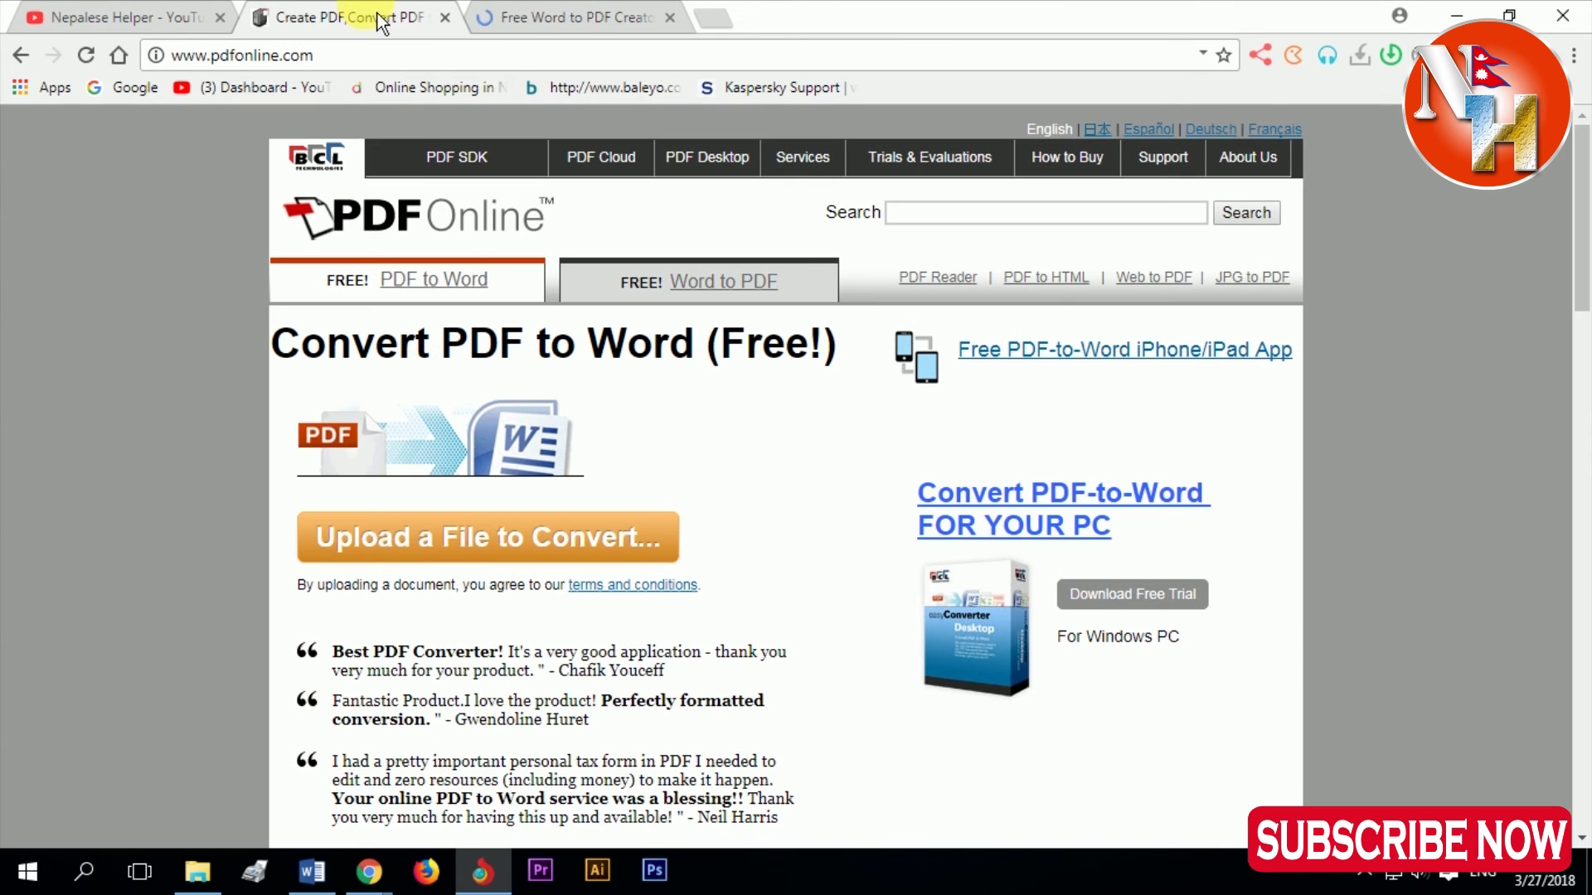